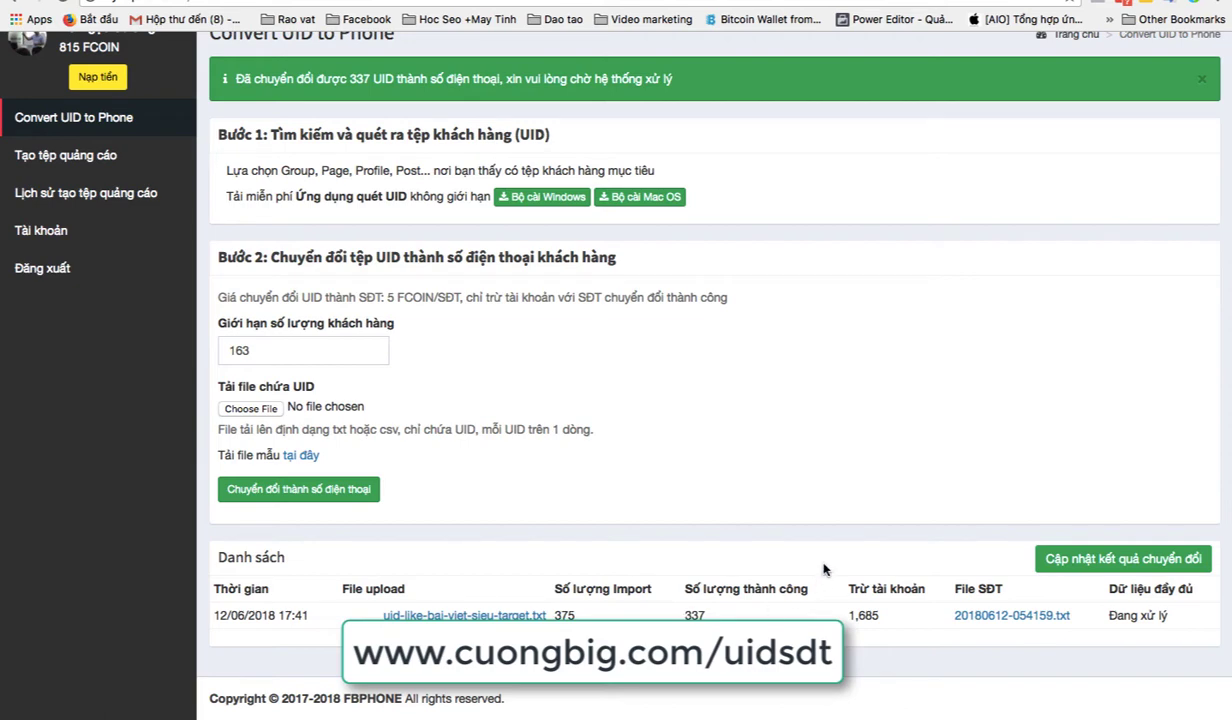
Step: Scroll down to check the conversion list: 337 of 375 UIDs converted, still processing
scroll(793, 485, down, 2)
Step: Refresh the conversion results twice and download convert_result_990.xlsx
click(1068, 555)
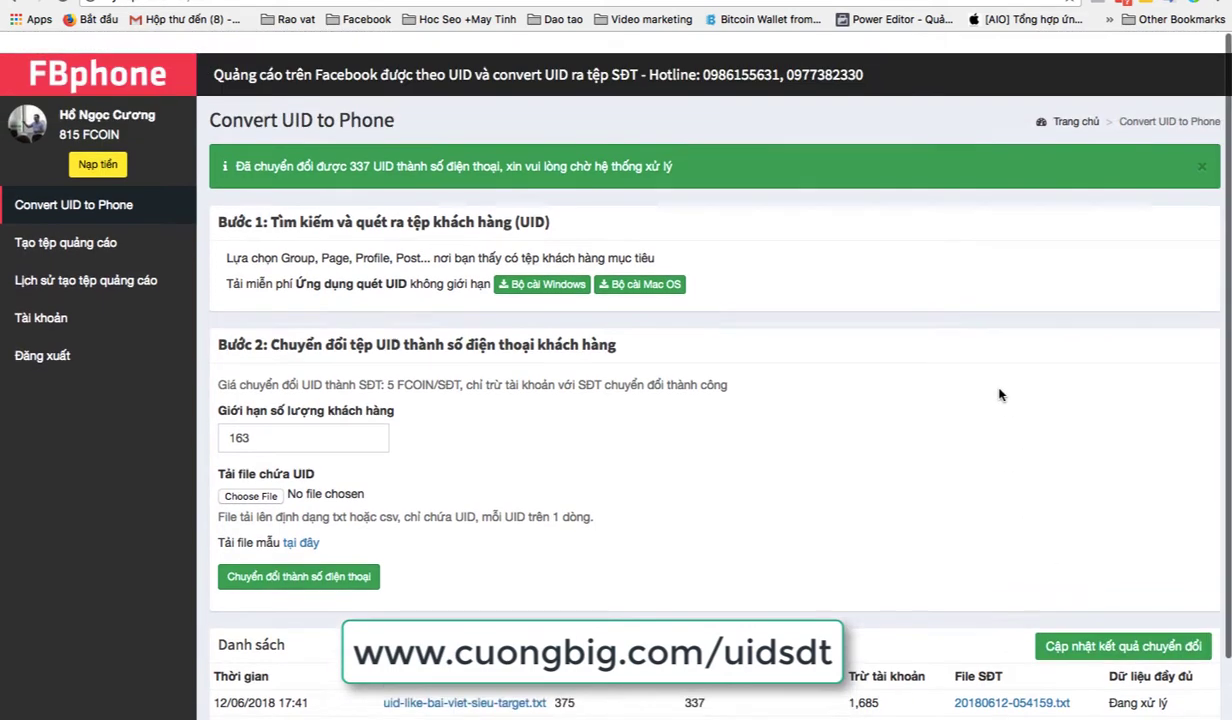
scroll(998, 395, down, 1)
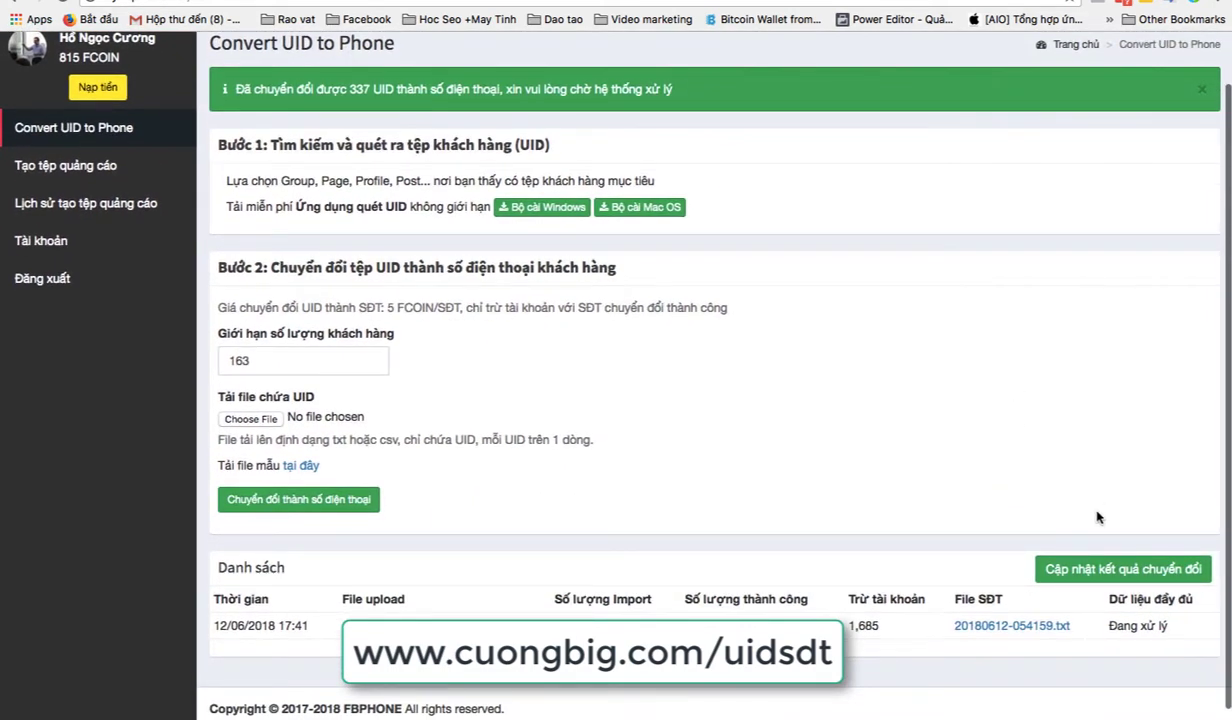
click(1080, 568)
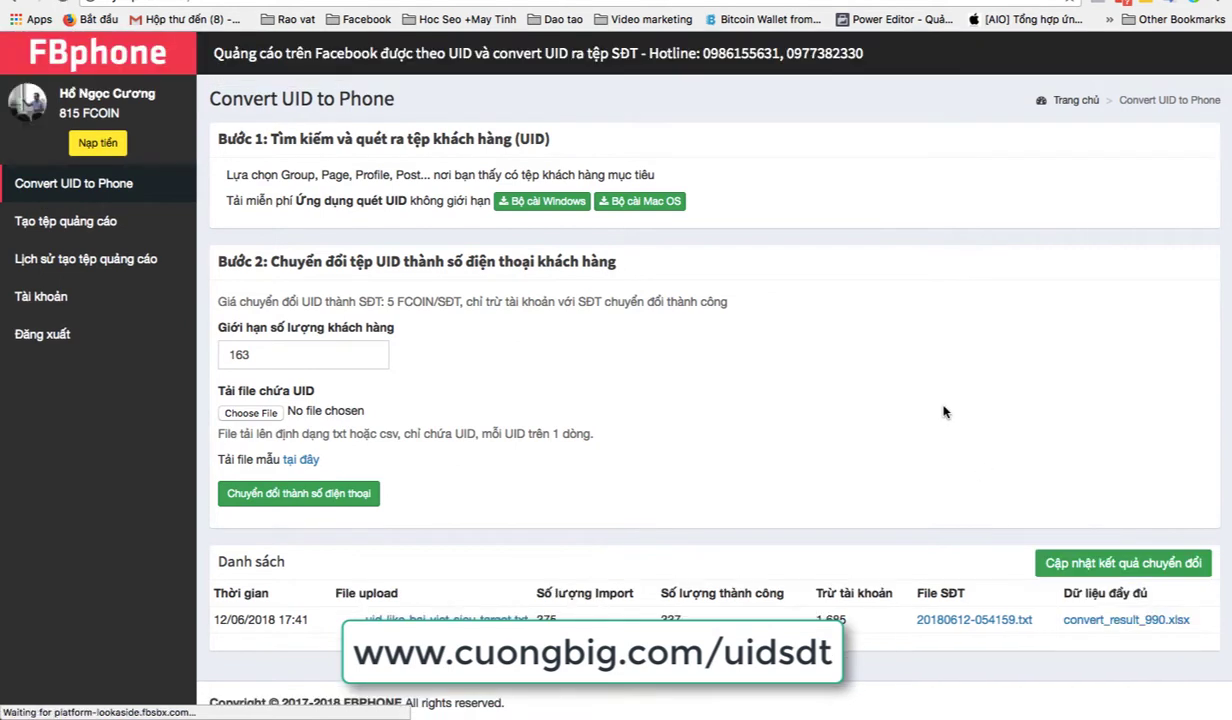
scroll(944, 412, down, 1)
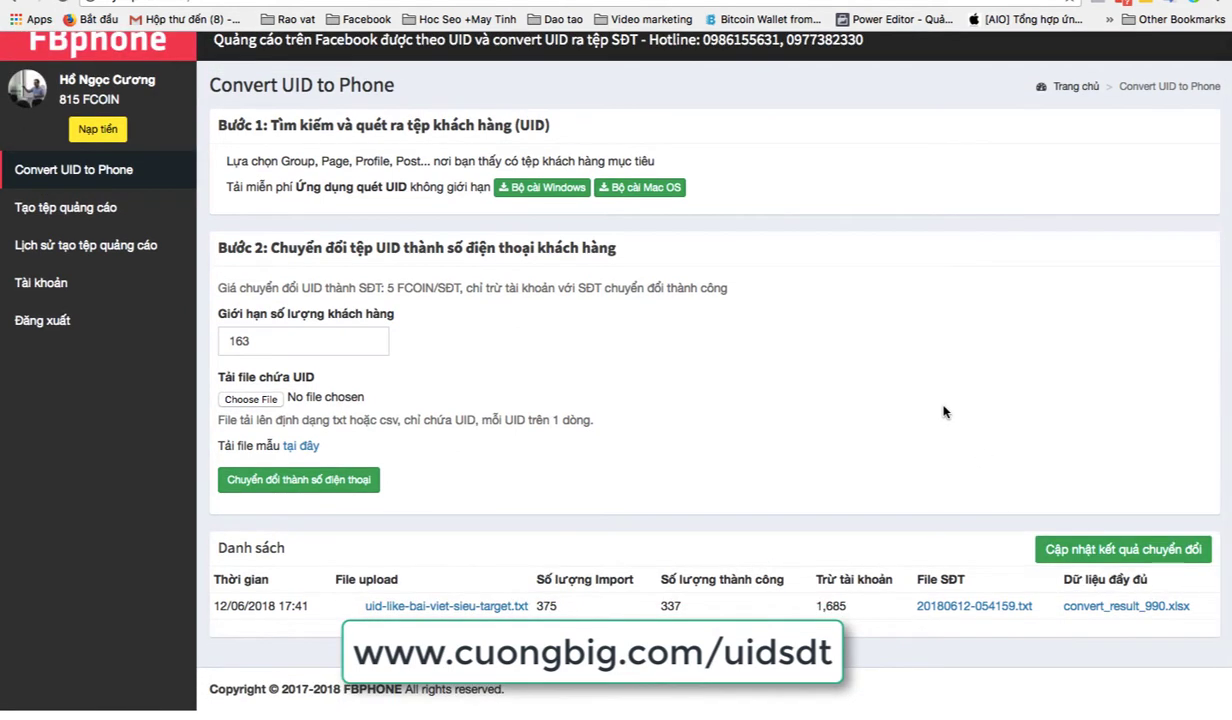
click(1090, 618)
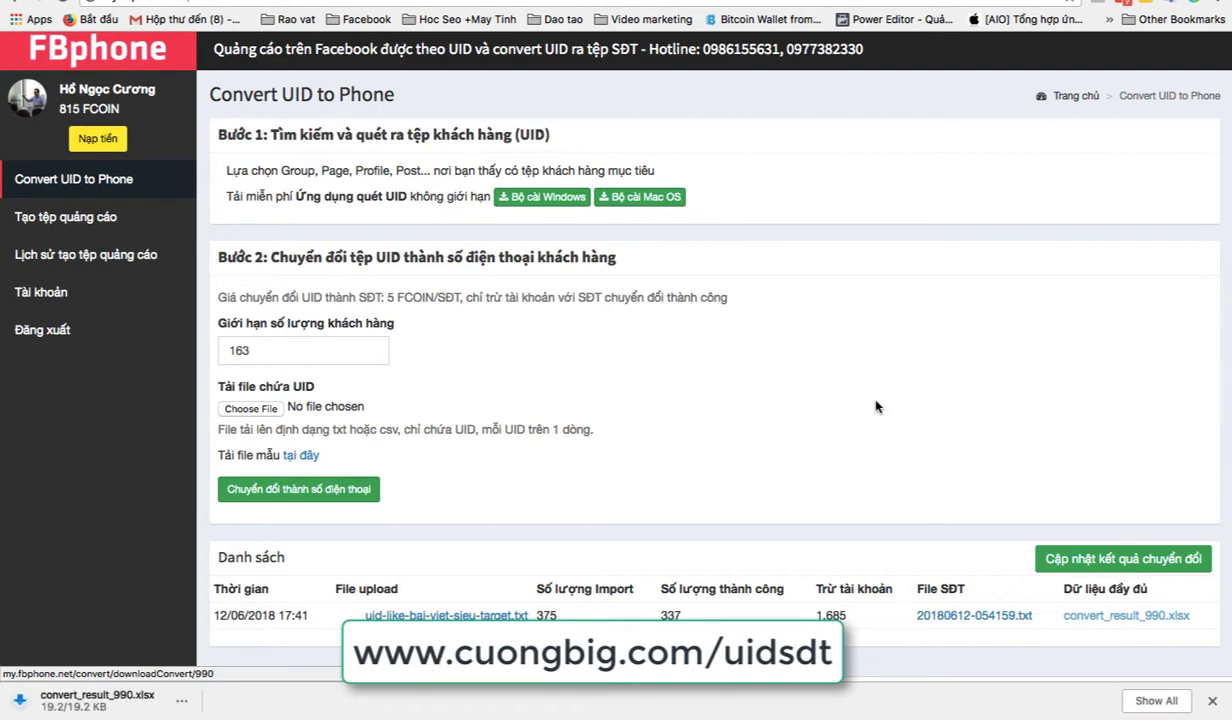
click(188, 700)
Step: Open convert_result_990.xlsx in Excel and widen column A so the phone numbers show fully
click(210, 613)
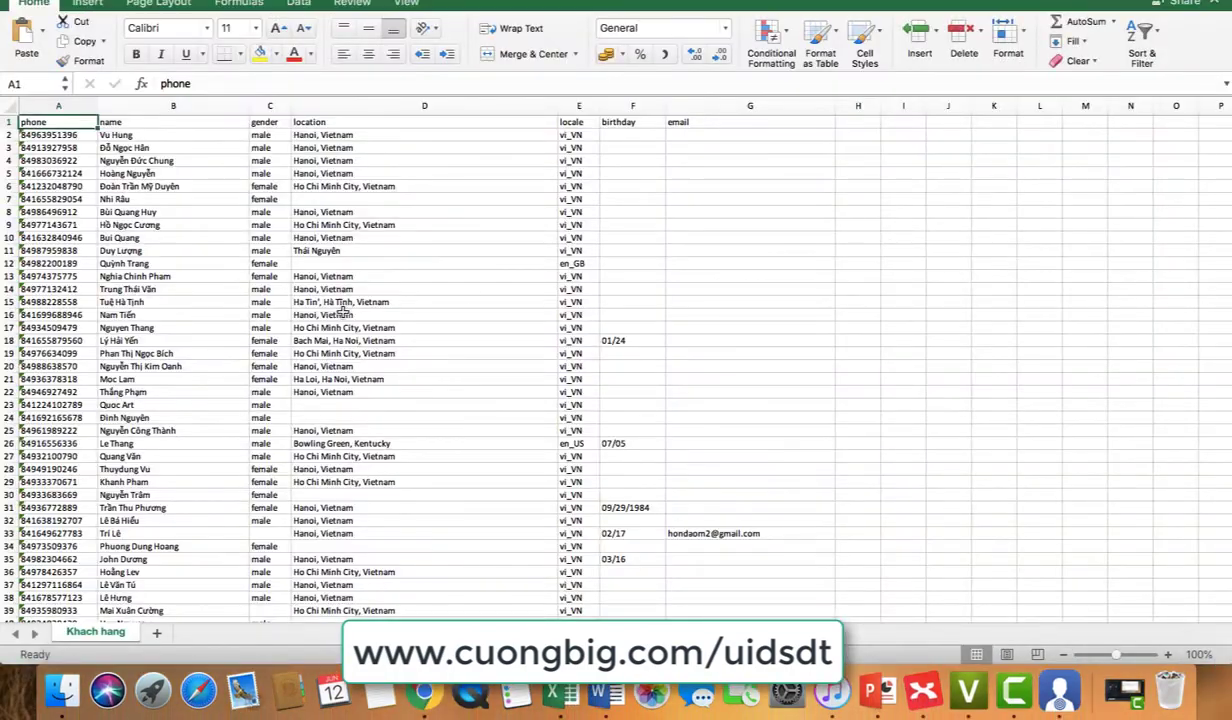
scroll(328, 313, down, 5)
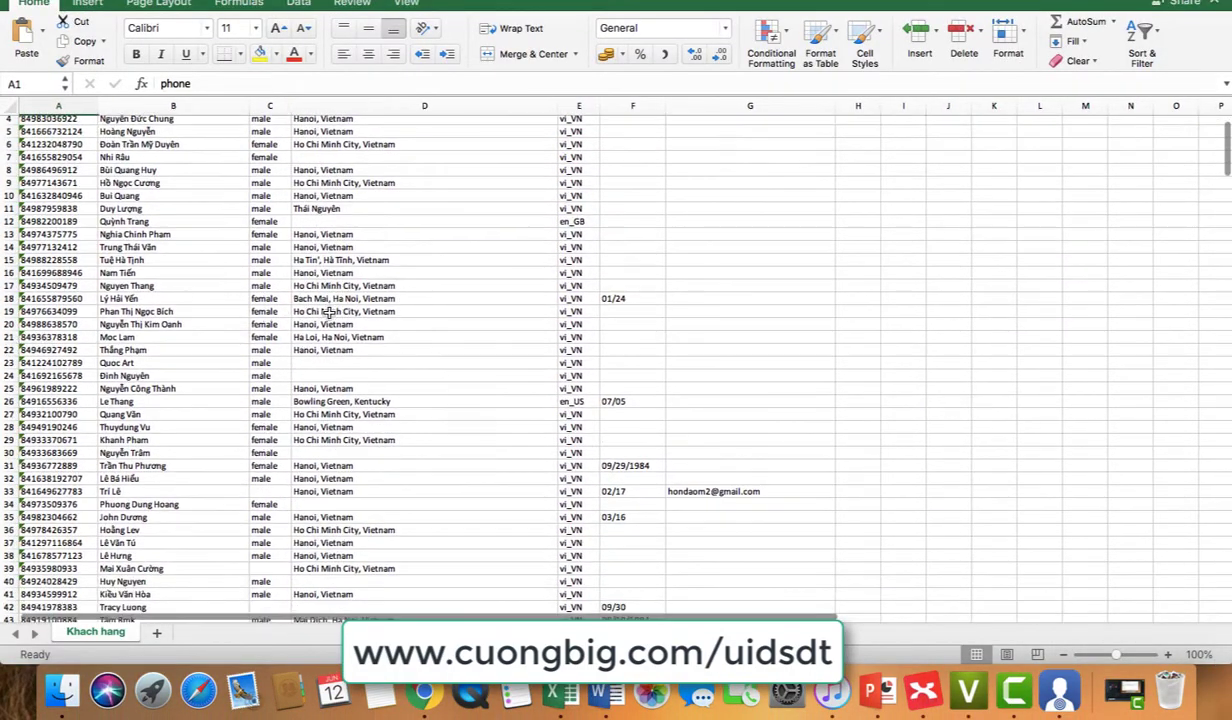
scroll(328, 313, up, 6)
drag(94, 111, 187, 111)
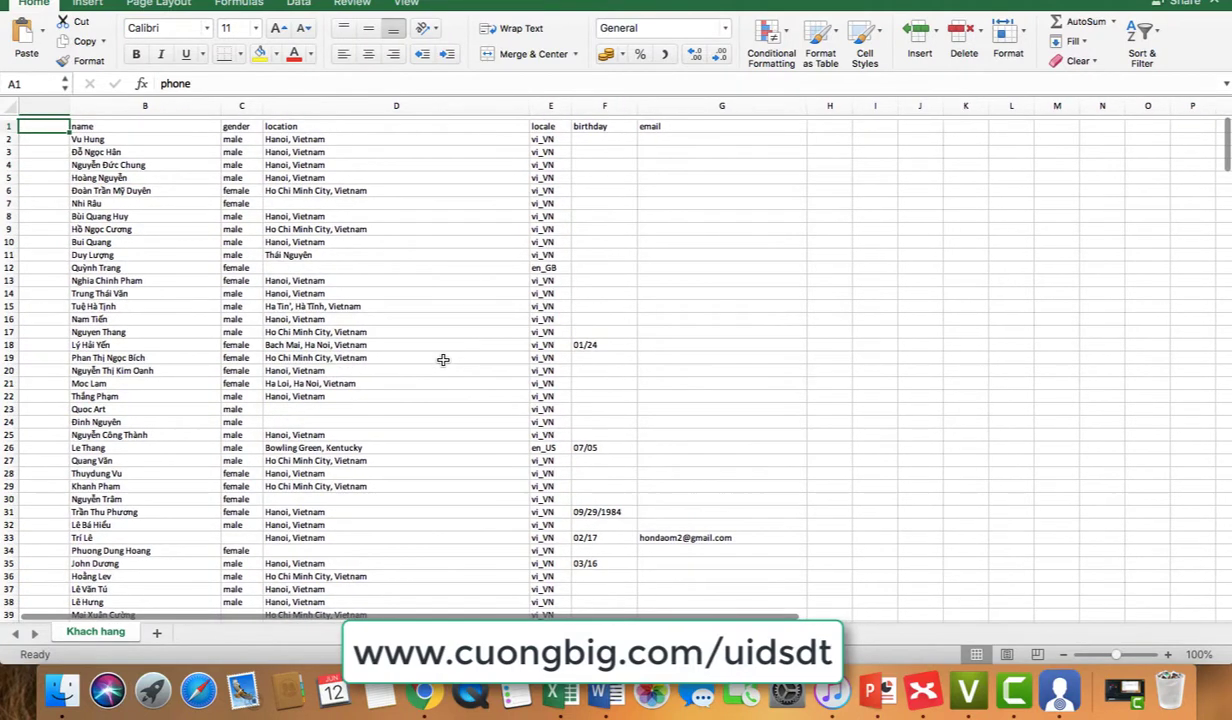
scroll(443, 359, down, 1)
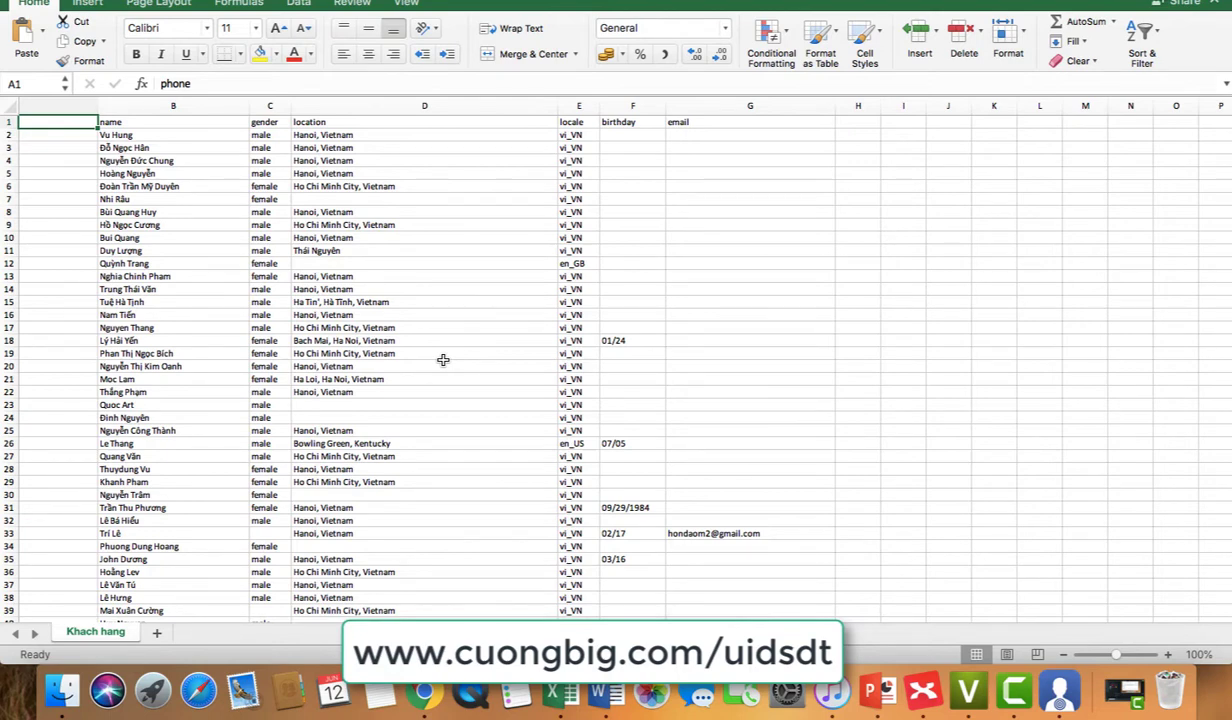
scroll(443, 359, left, 3)
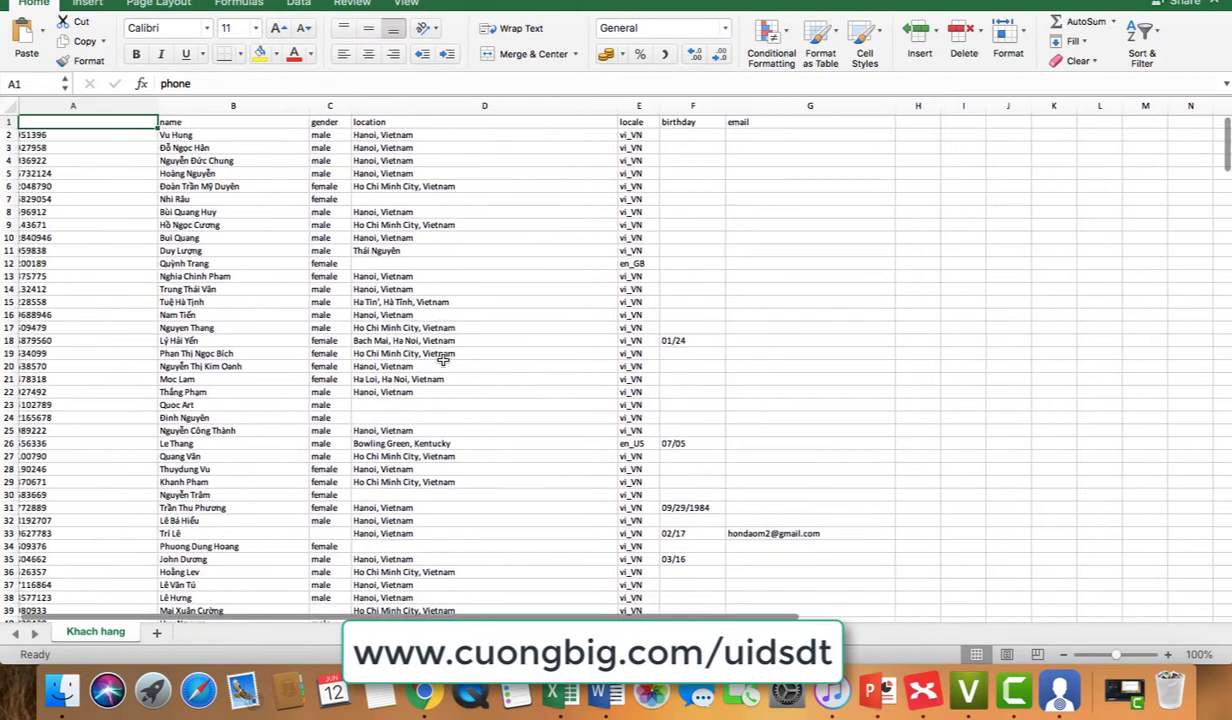
scroll(443, 359, right, 1)
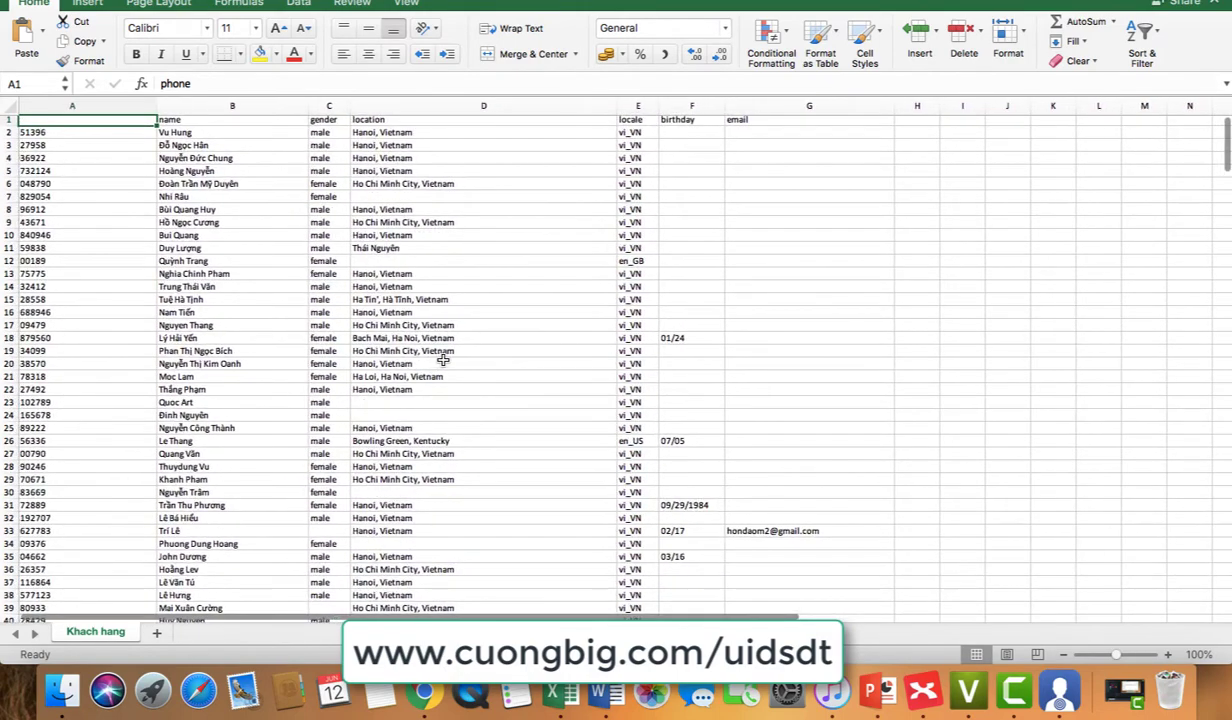
scroll(443, 359, left, 1)
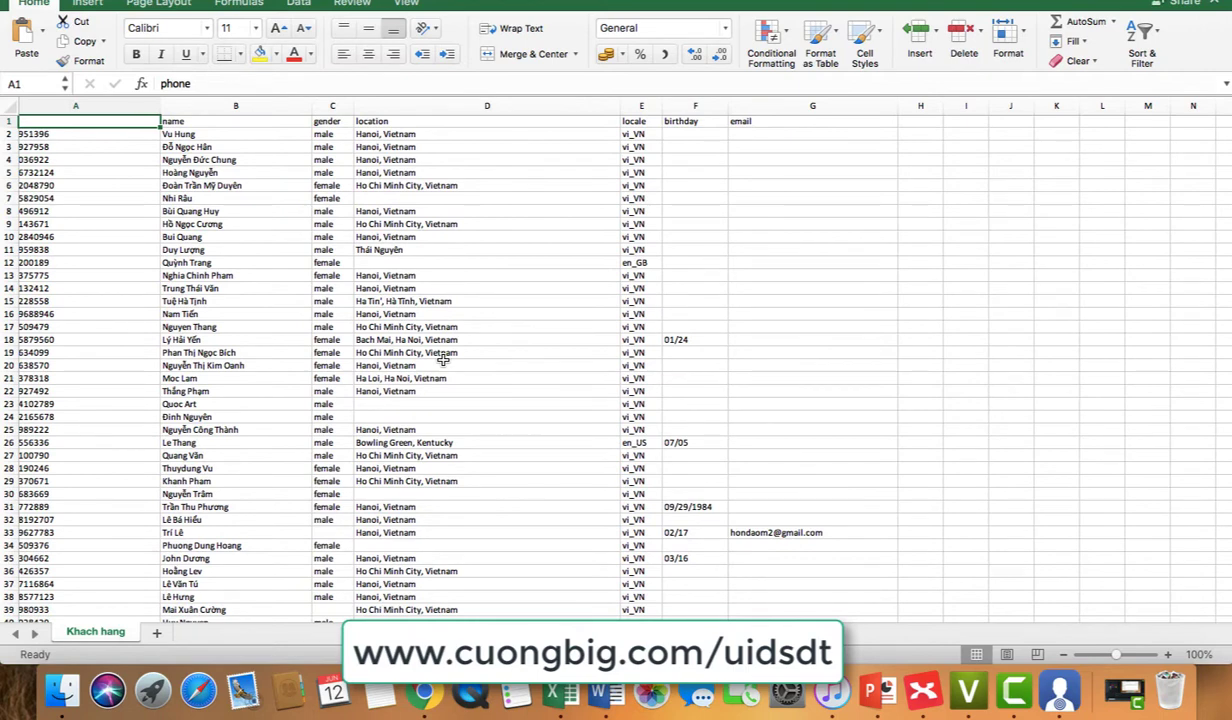
scroll(443, 359, down, 3)
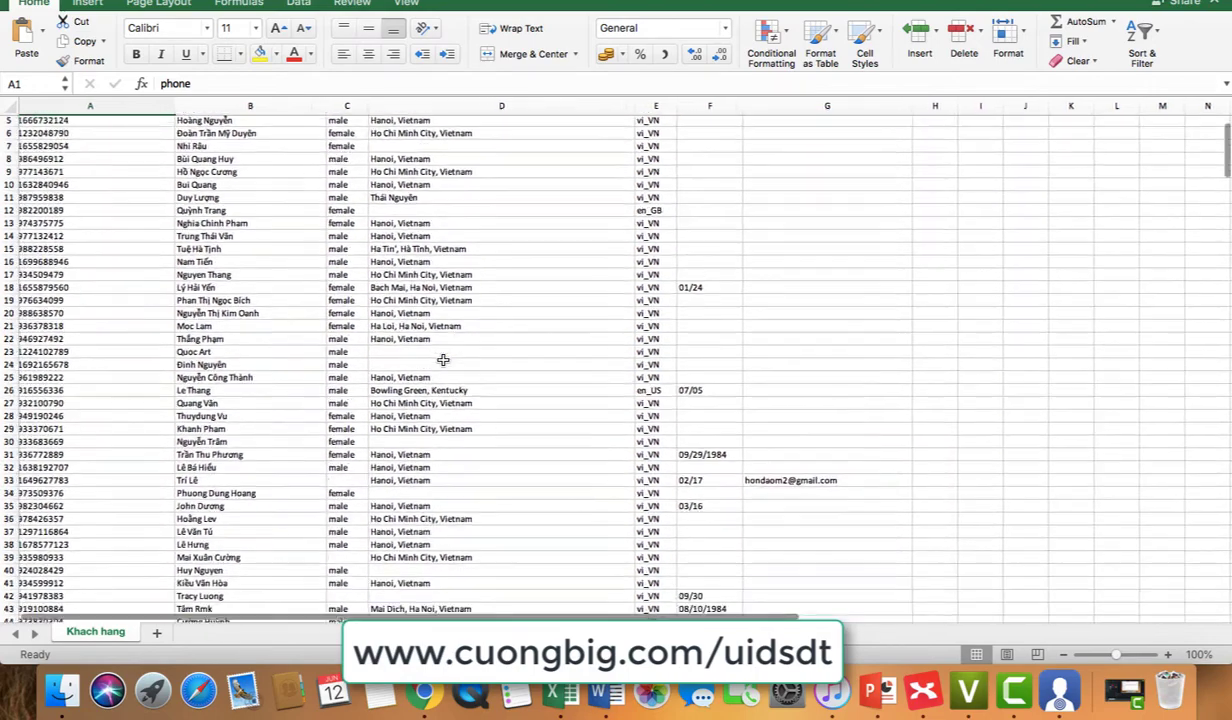
scroll(443, 359, up, 1)
scroll(443, 359, up, 2)
scroll(443, 359, left, 1)
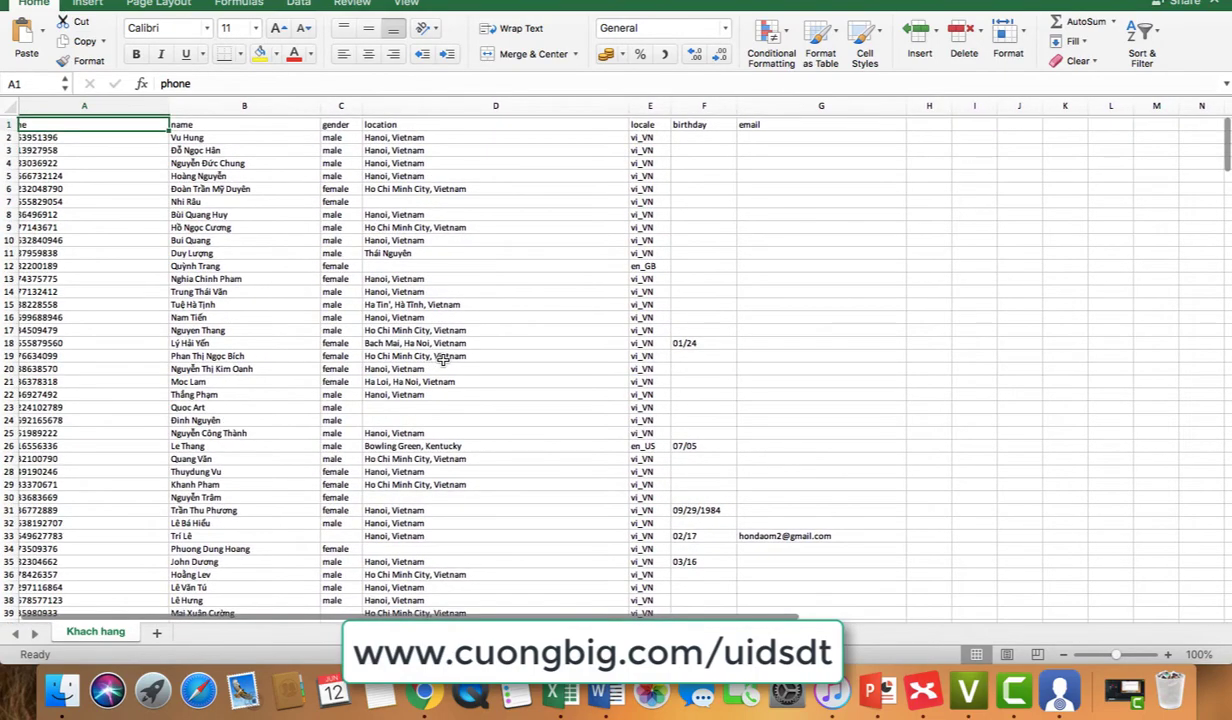
scroll(443, 359, left, 1)
scroll(443, 359, down, 1)
scroll(443, 359, up, 1)
scroll(443, 359, right, 1)
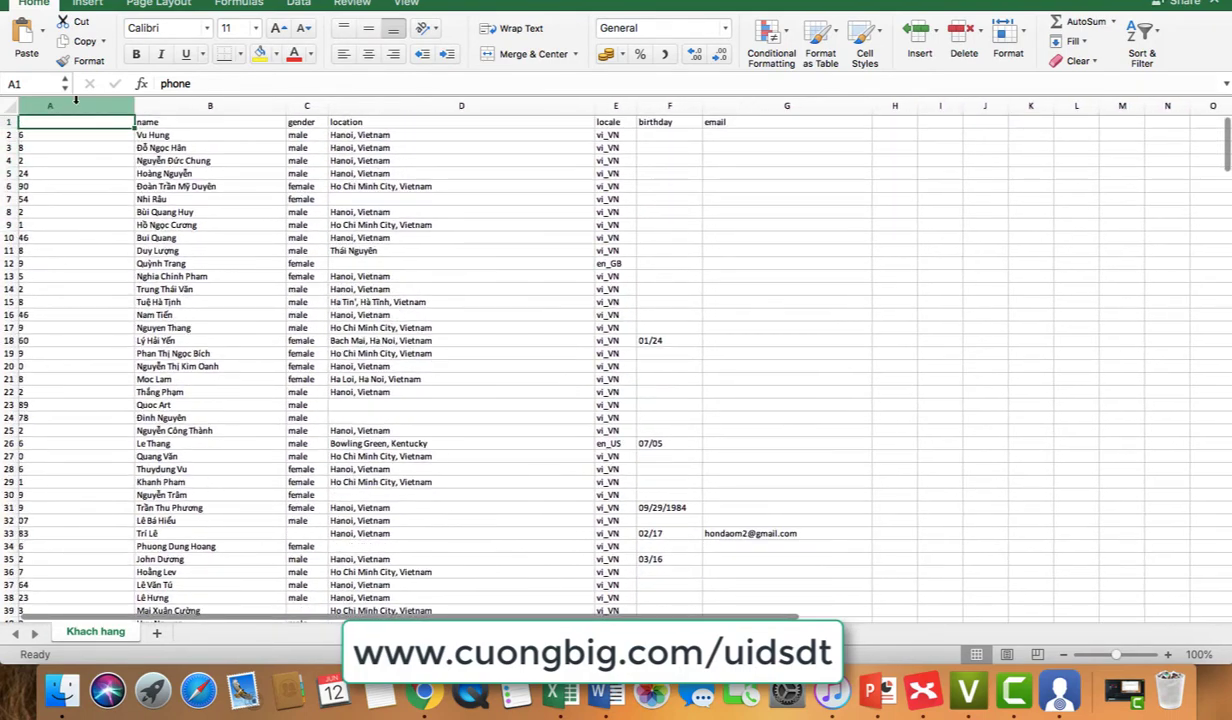
Step: Copy the entire phone column A and return to Chrome
click(80, 106)
right_click(80, 106)
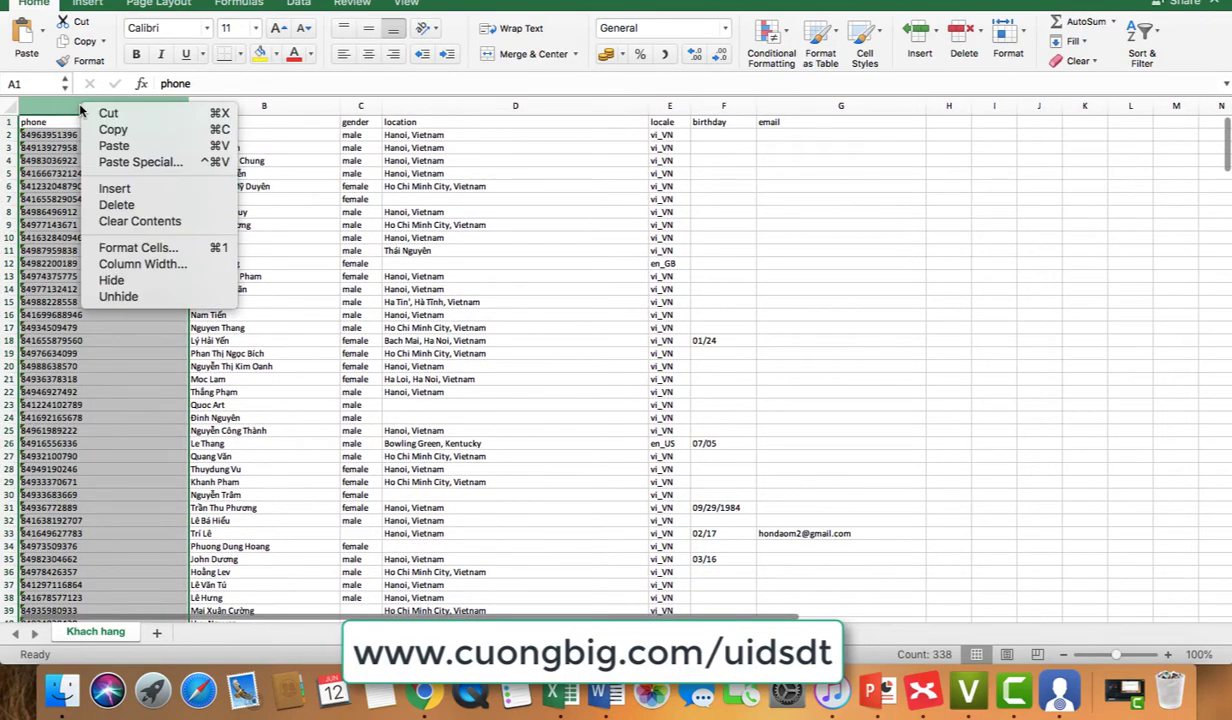
click(110, 129)
scroll(585, 231, right, 1)
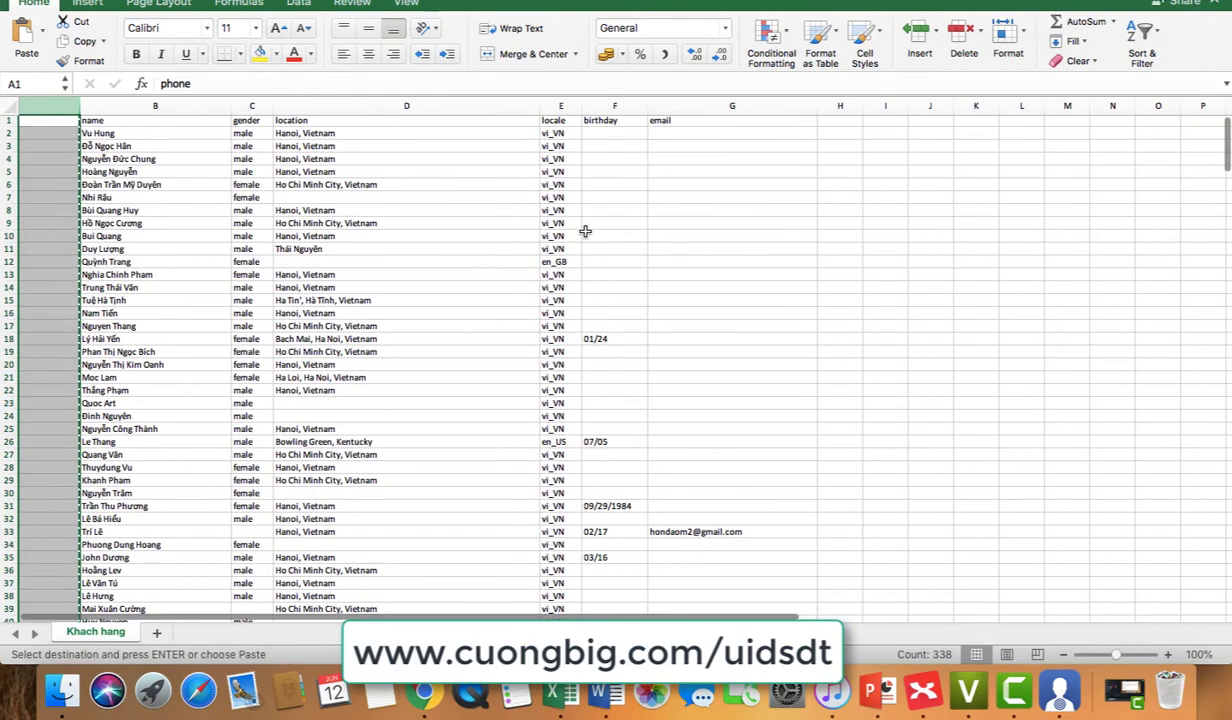
click(425, 690)
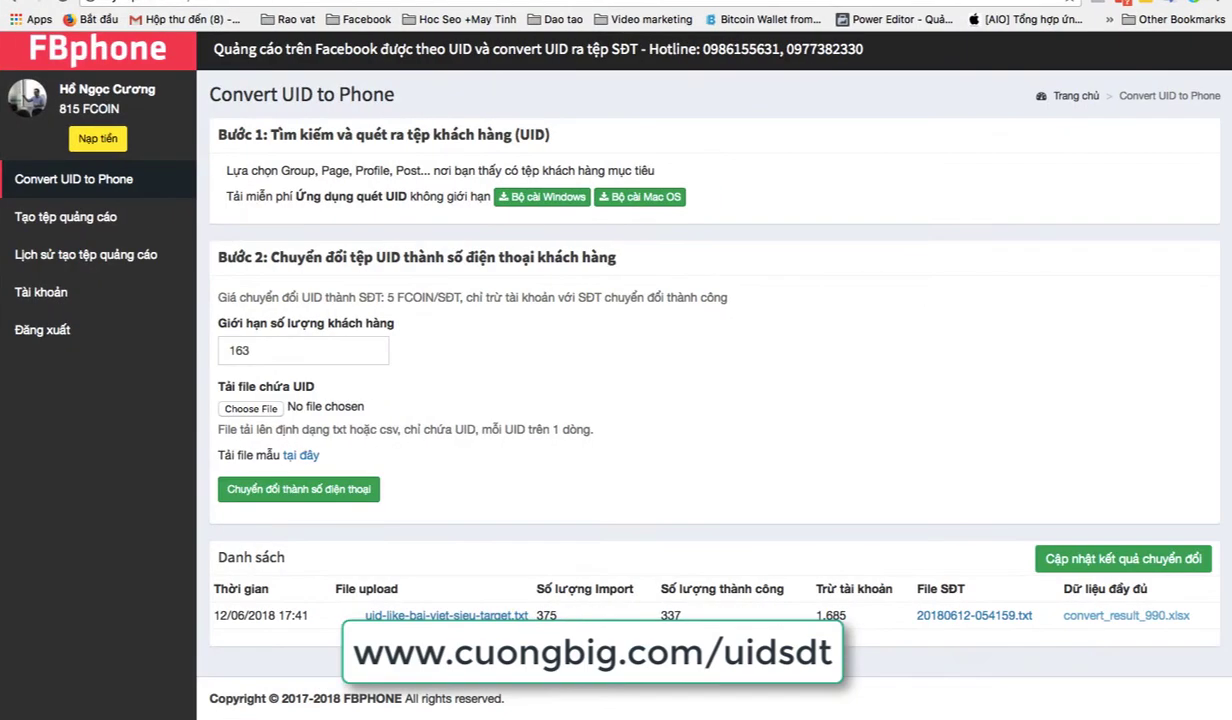
Step: Switch Ads Manager to the Ca Nhan ad account and go to its Audiences page
key(ctrl+Tab)
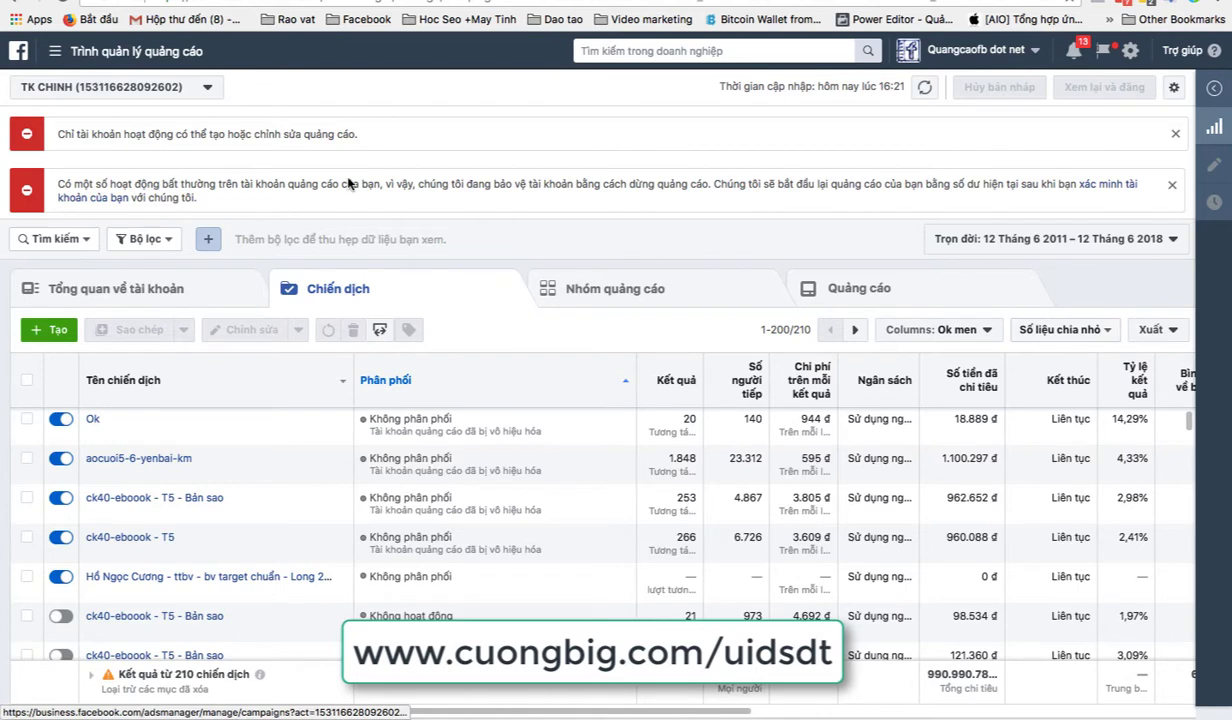
click(88, 51)
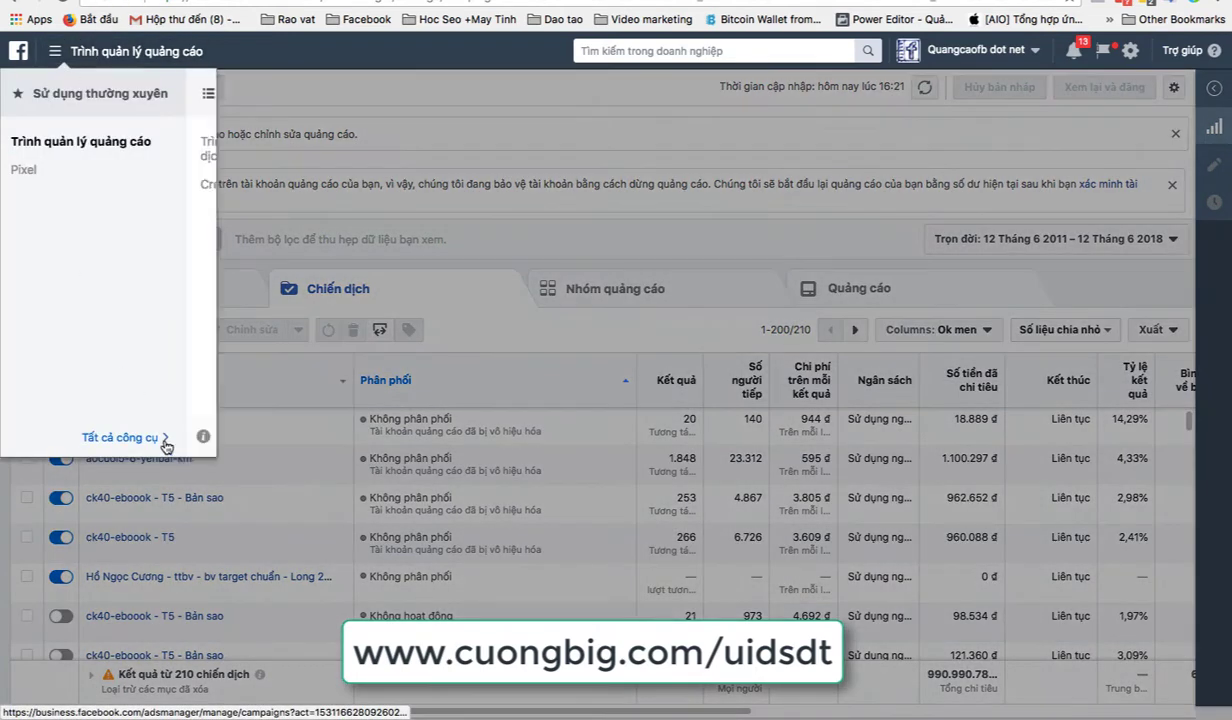
click(160, 437)
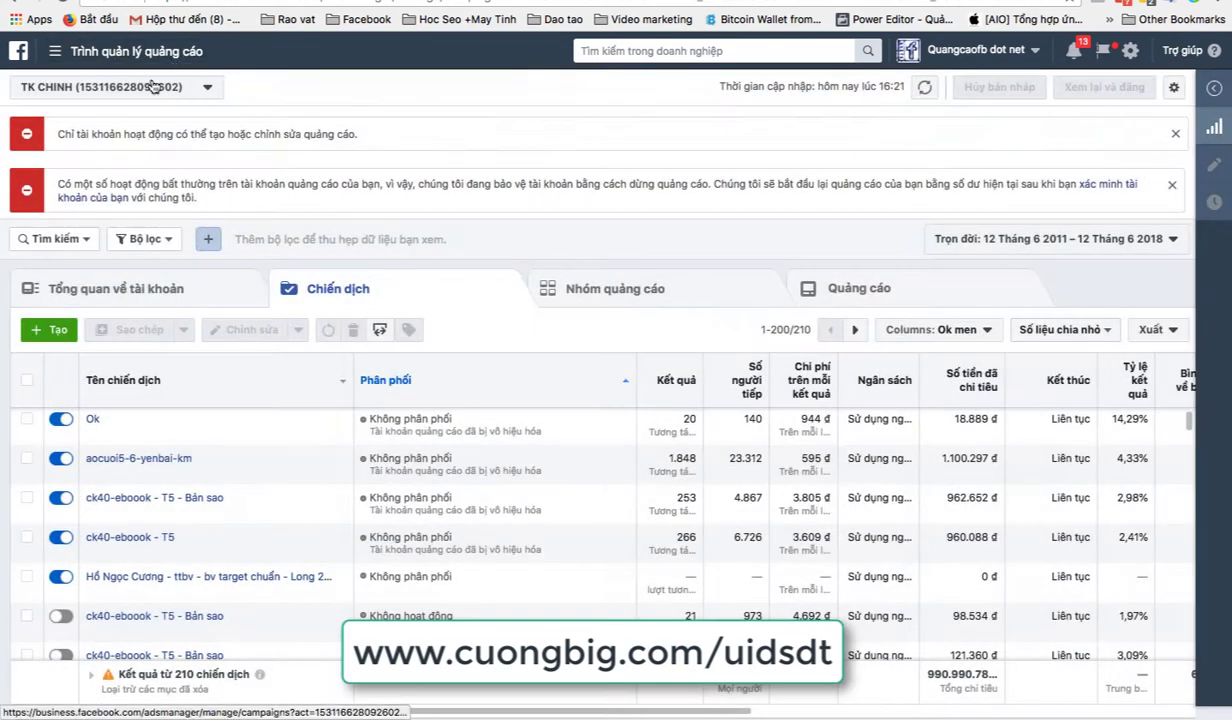
click(148, 87)
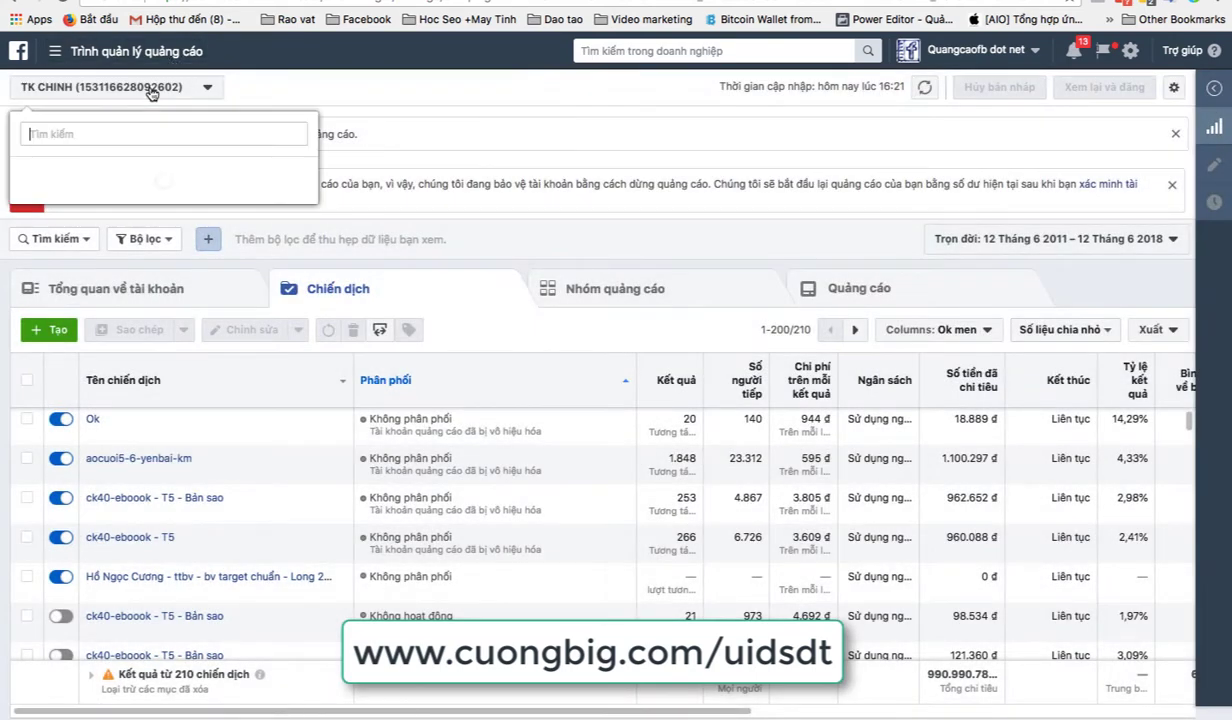
text(ca)
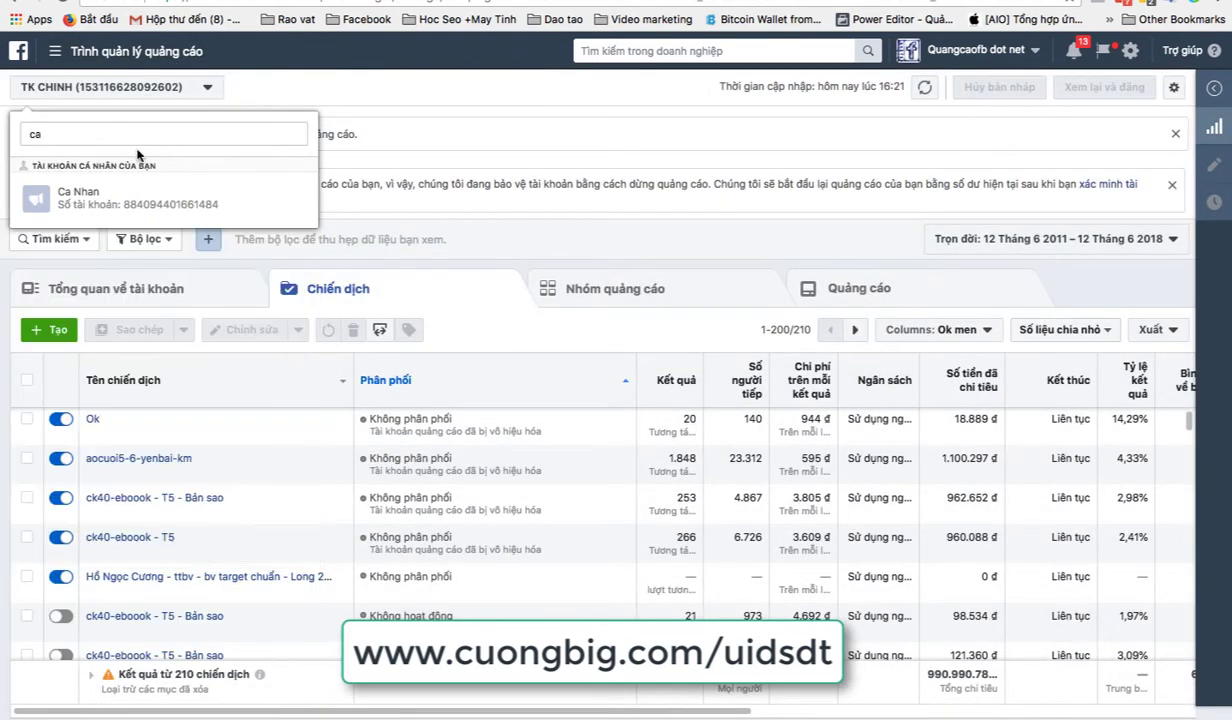
click(137, 190)
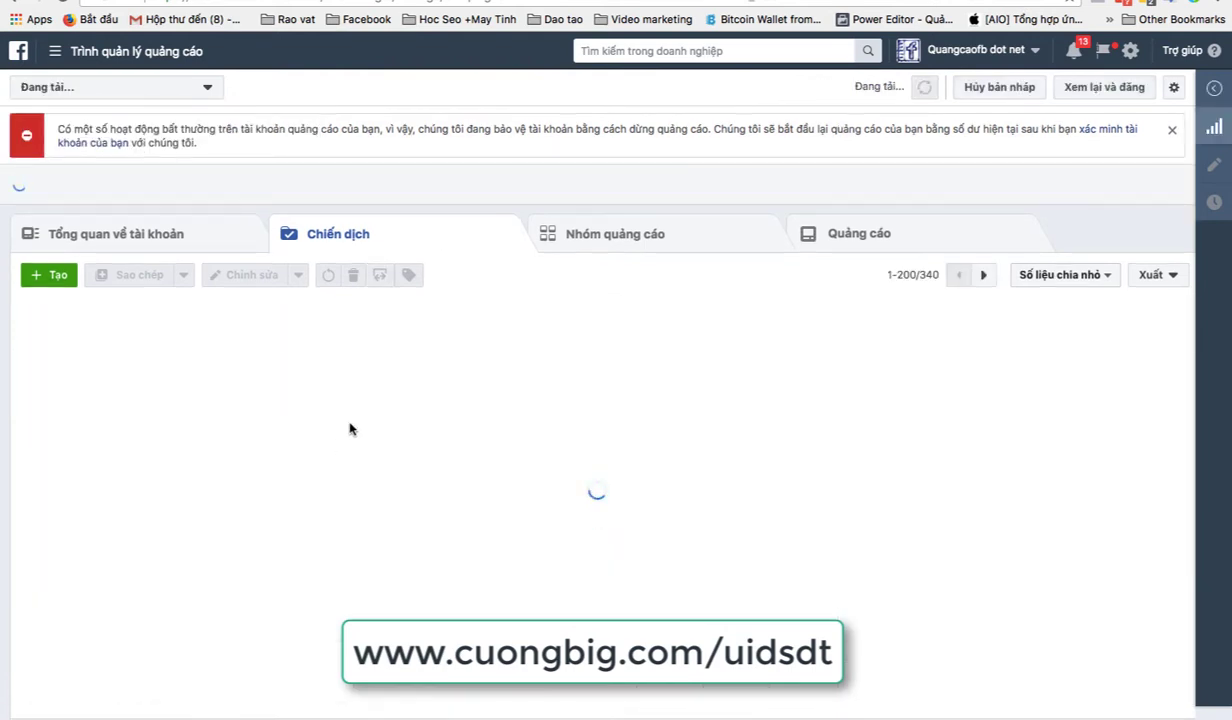
click(118, 52)
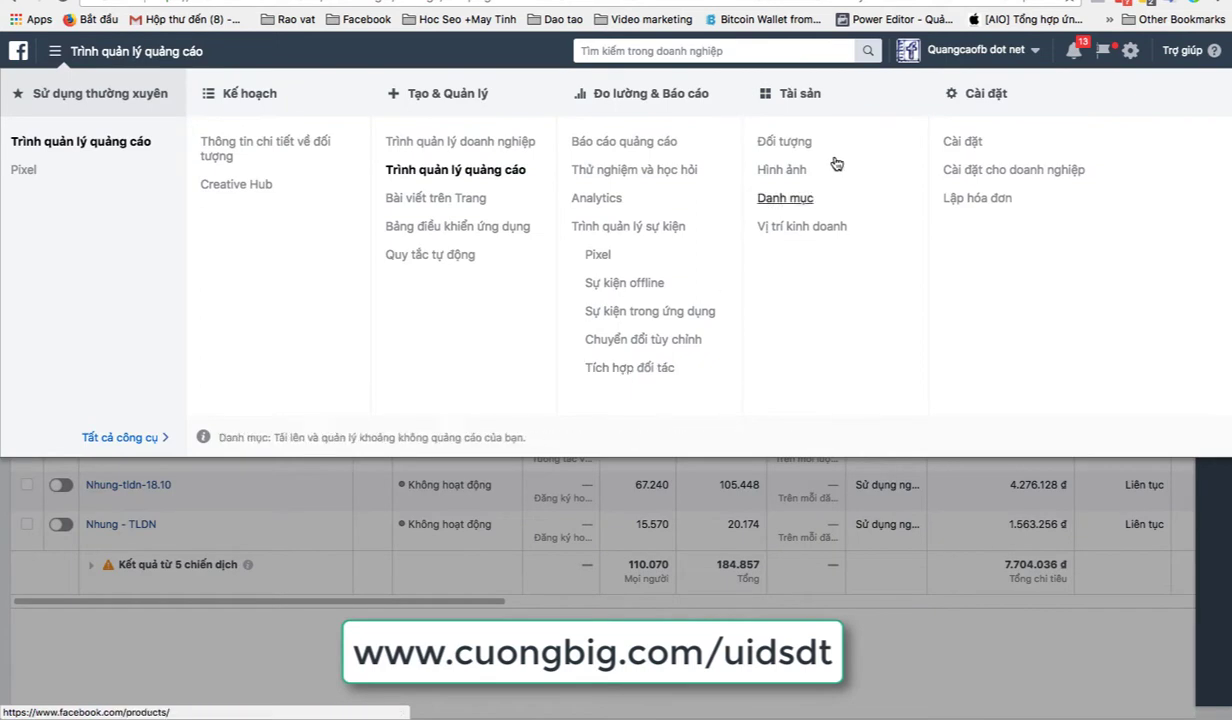
click(790, 150)
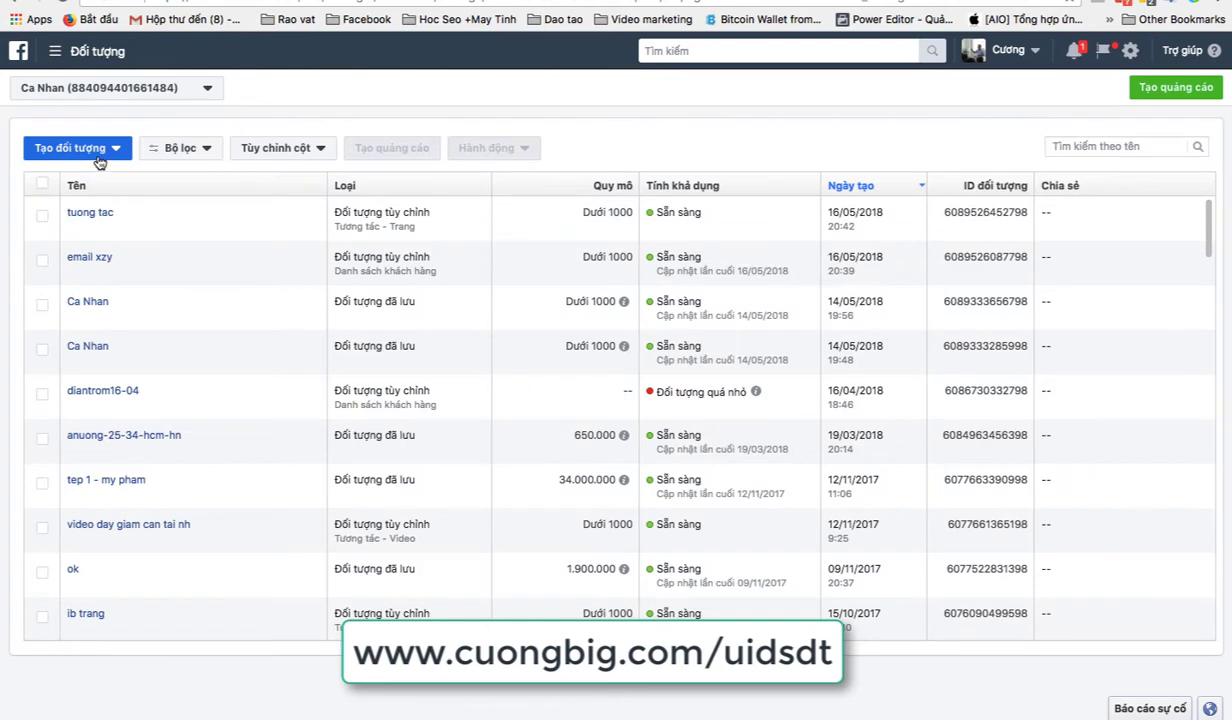
Step: Start a customer-list custom audience using the 'Sao chép và dán' paste option, then return to Excel
click(98, 156)
click(100, 181)
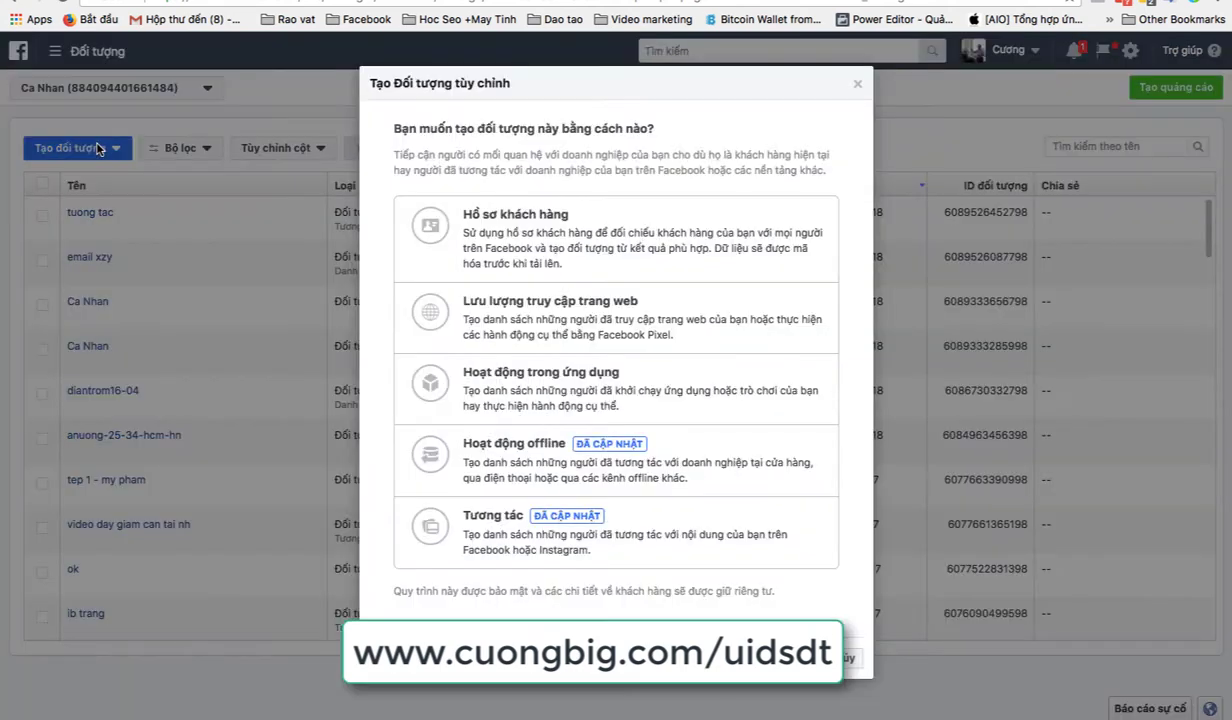
click(560, 246)
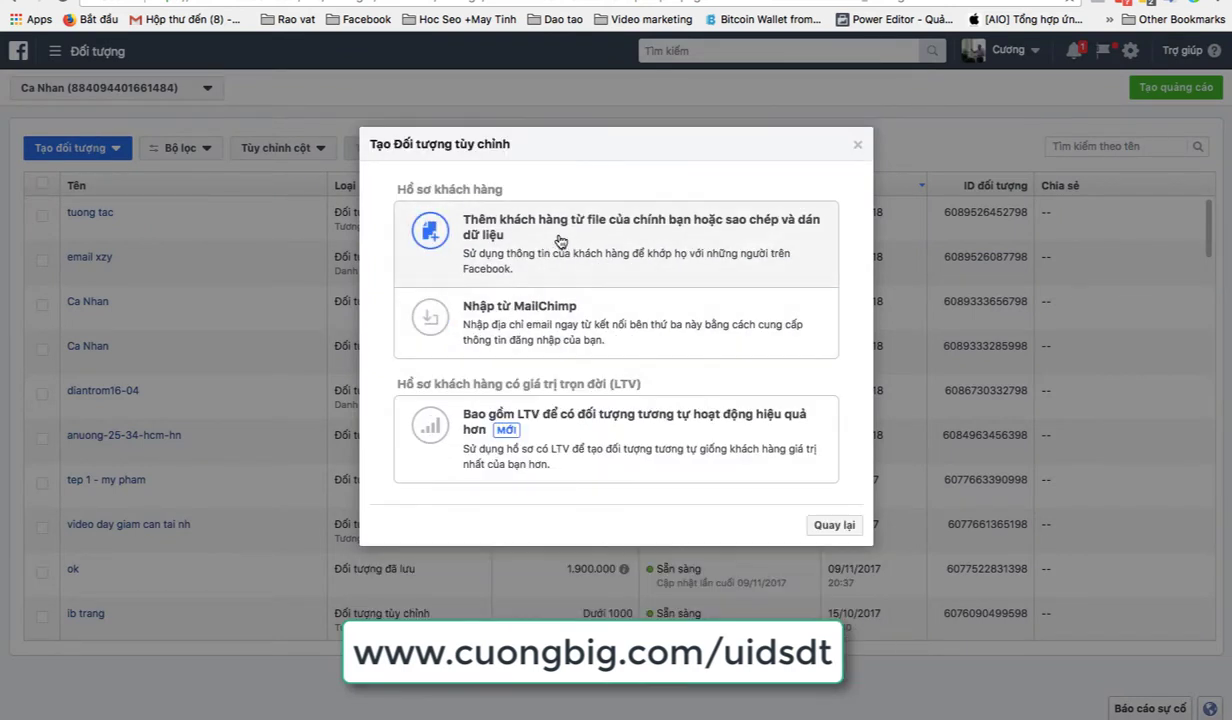
click(575, 248)
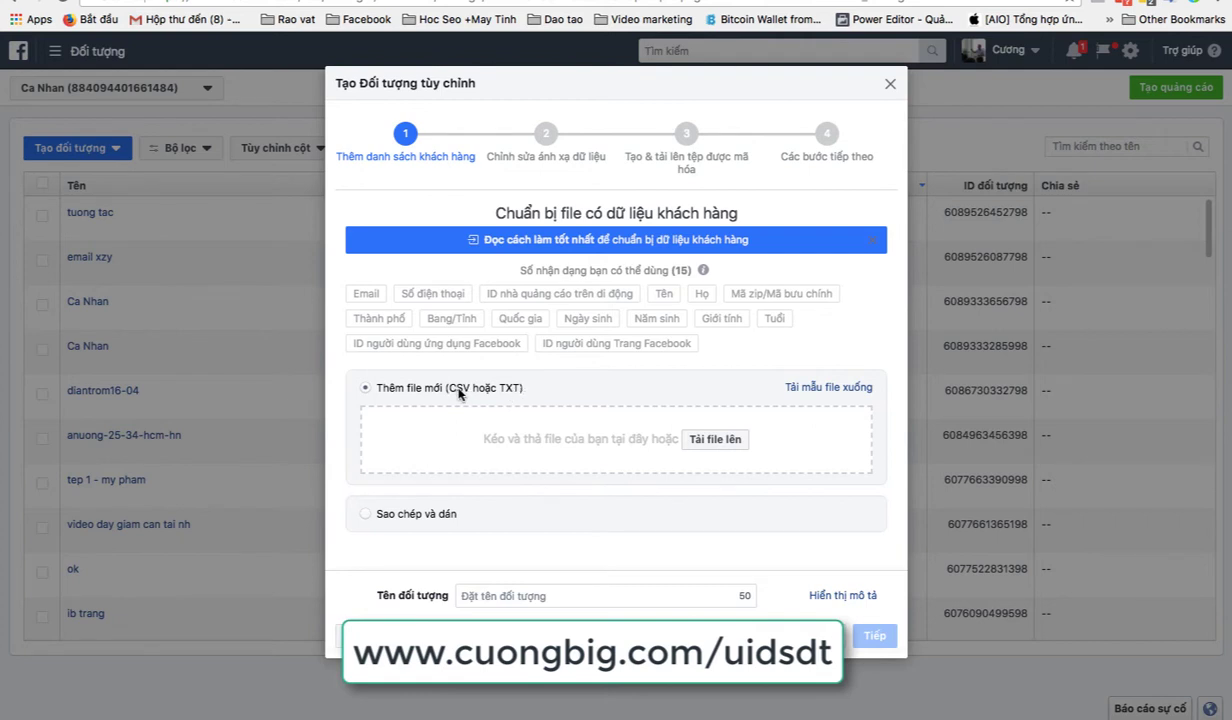
click(392, 506)
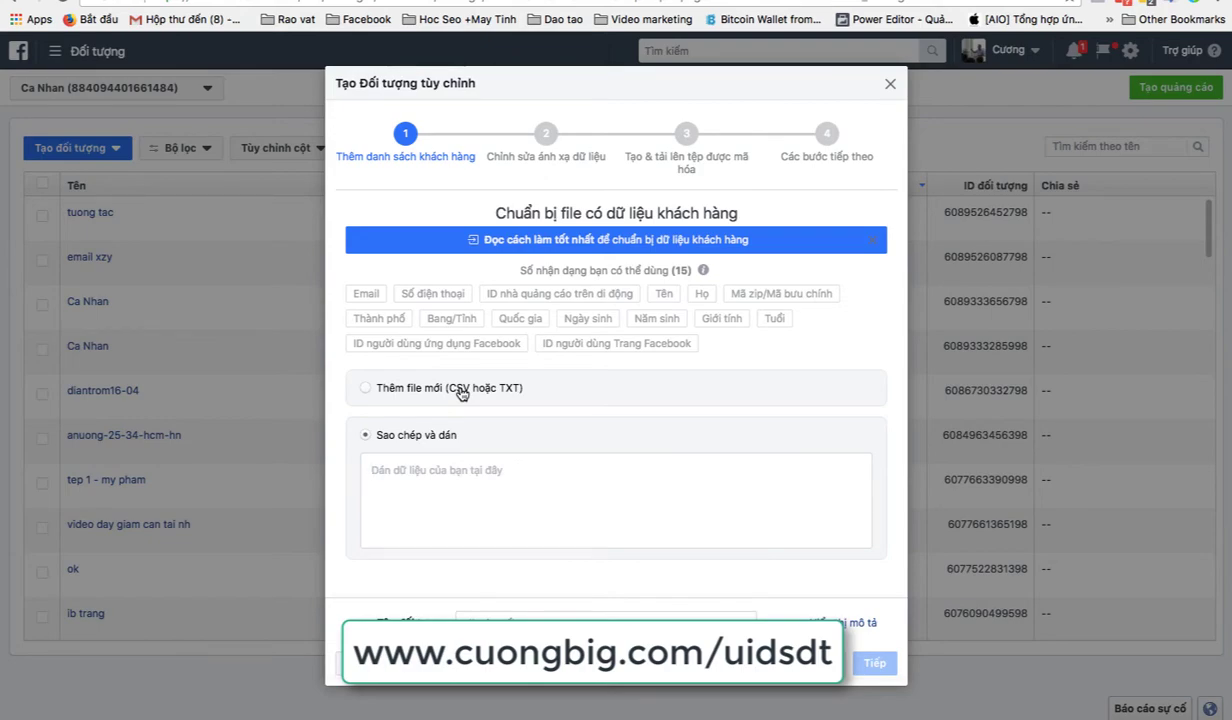
key(ctrl+Up)
click(709, 426)
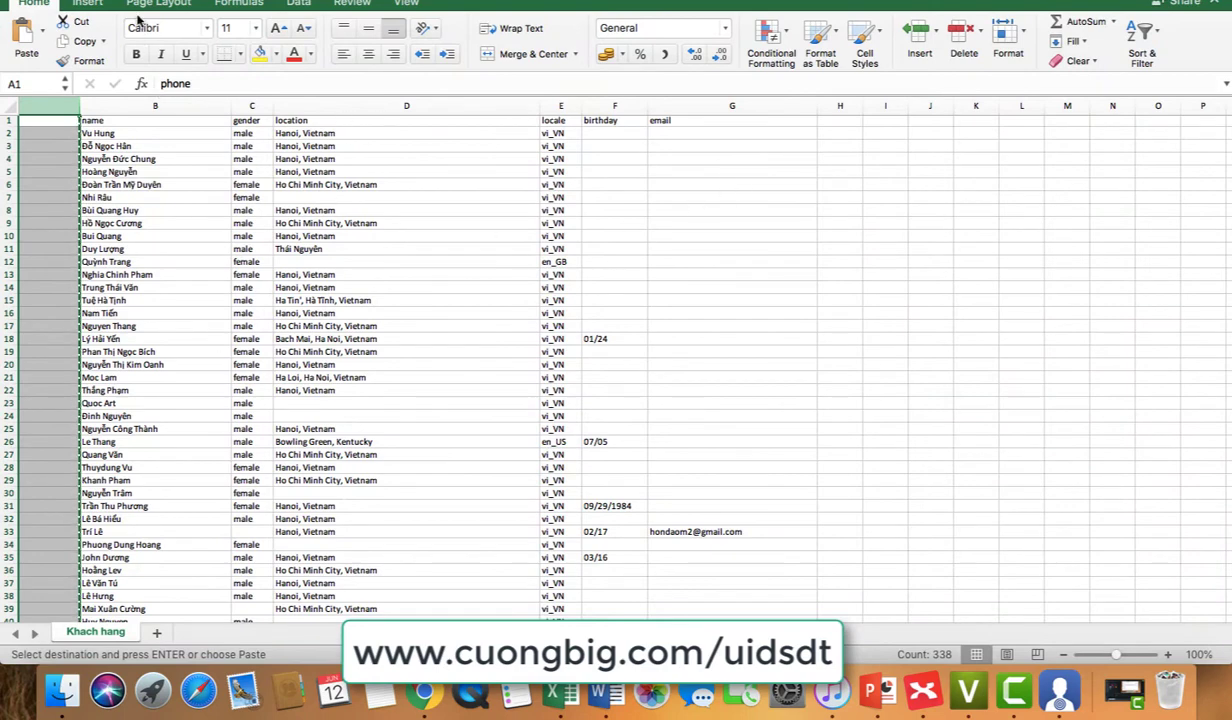
click(95, 2)
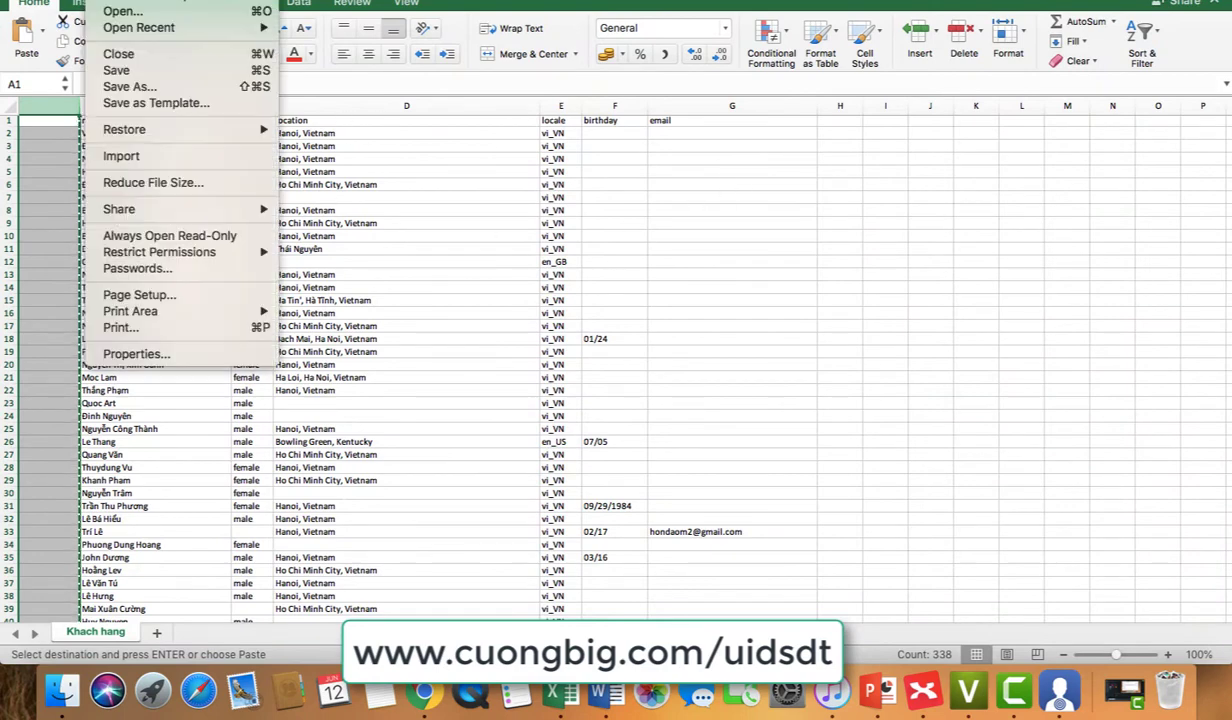
click(172, 95)
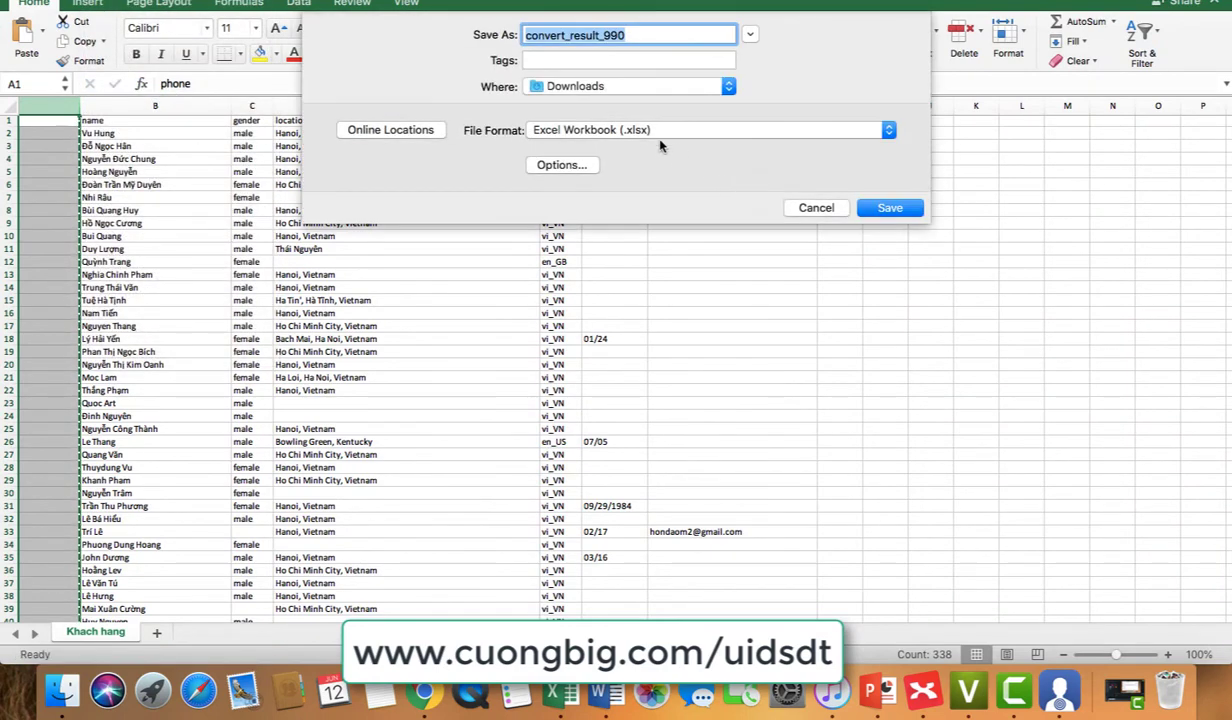
click(627, 129)
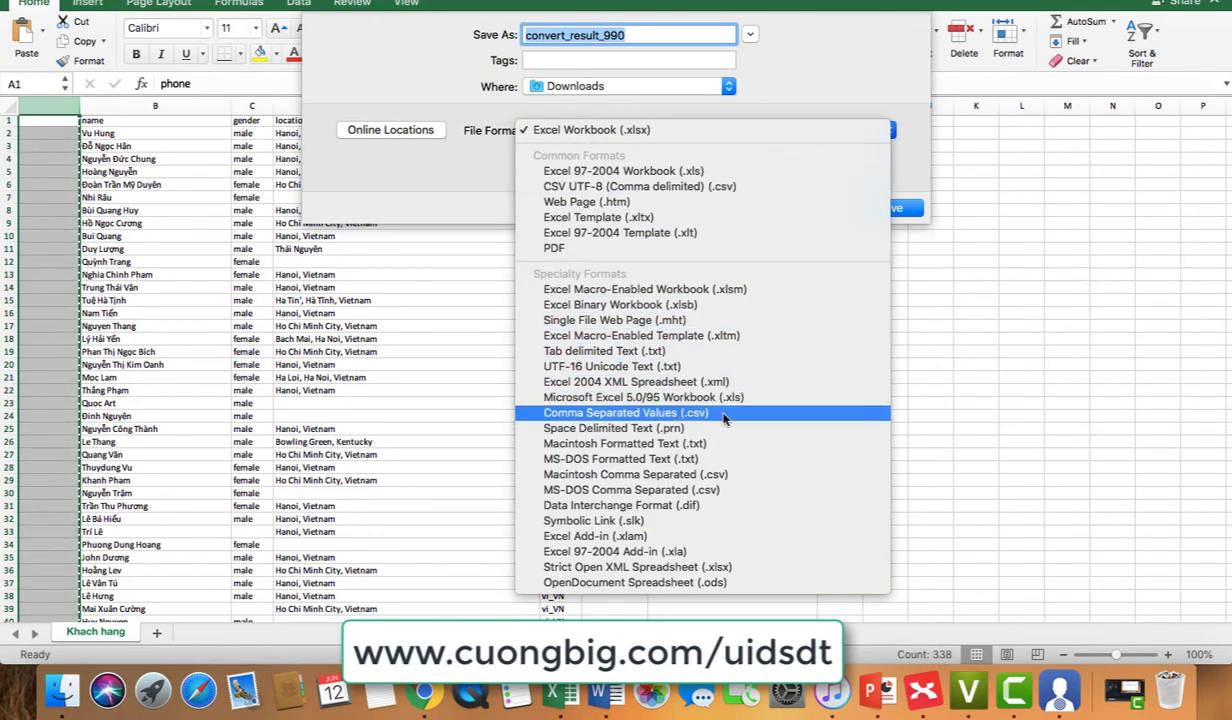
click(690, 411)
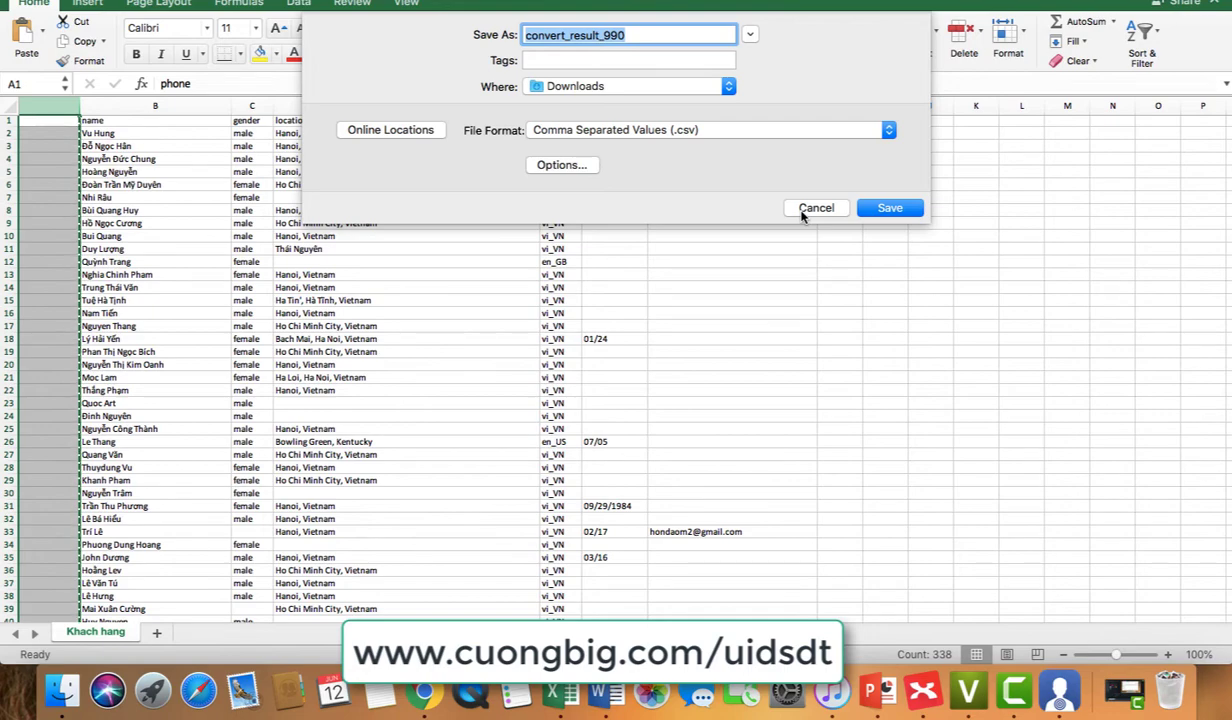
click(815, 208)
Step: Enter a sample phone number in cell H2
scroll(718, 208, up, 5)
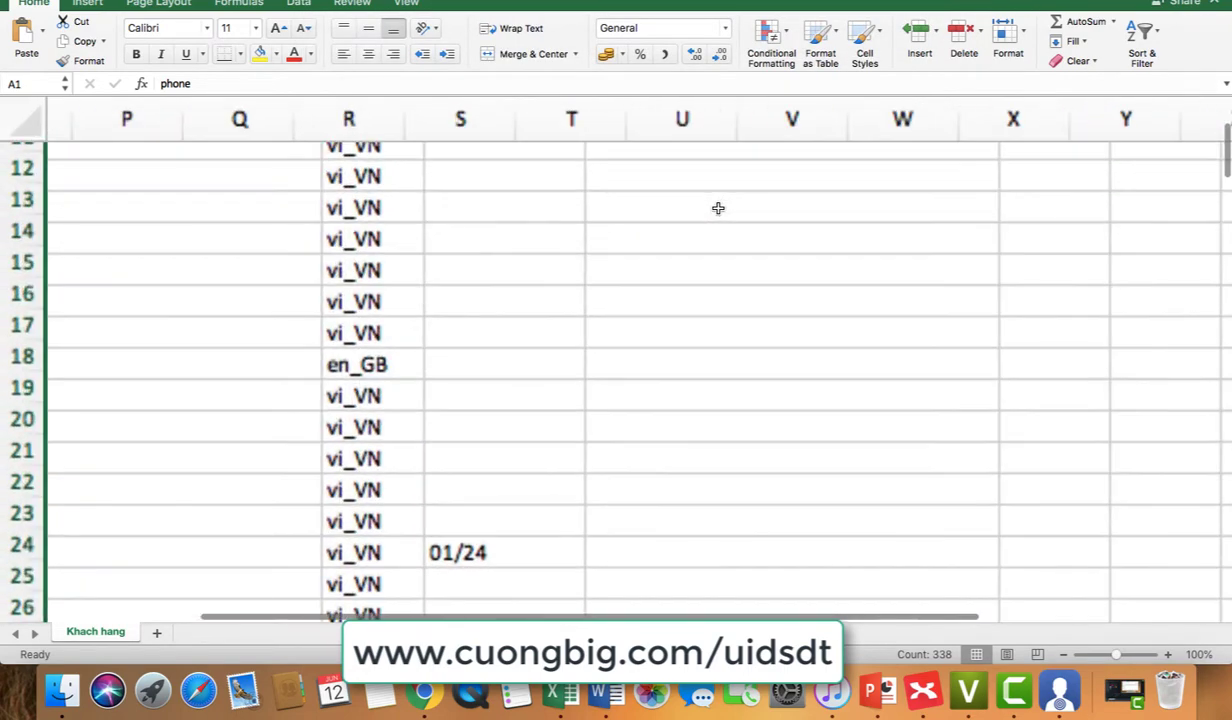
scroll(718, 207, up, 4)
scroll(620, 210, left, 6)
scroll(754, 253, right, 6)
click(416, 190)
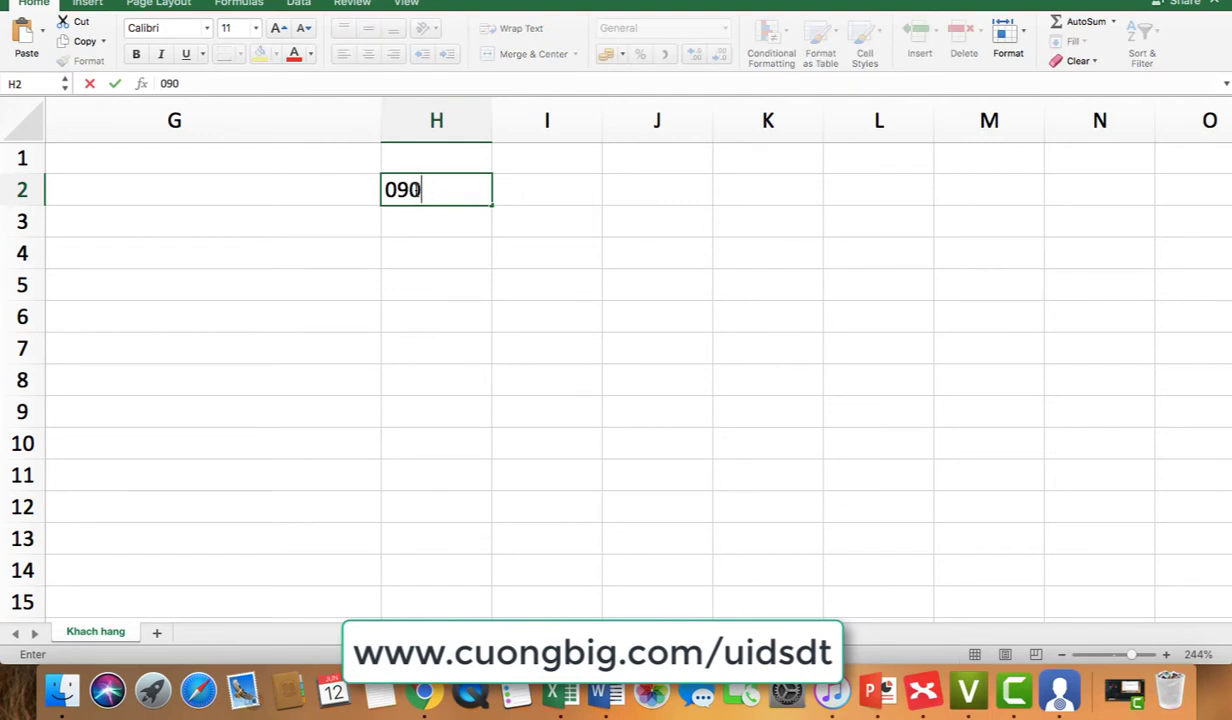
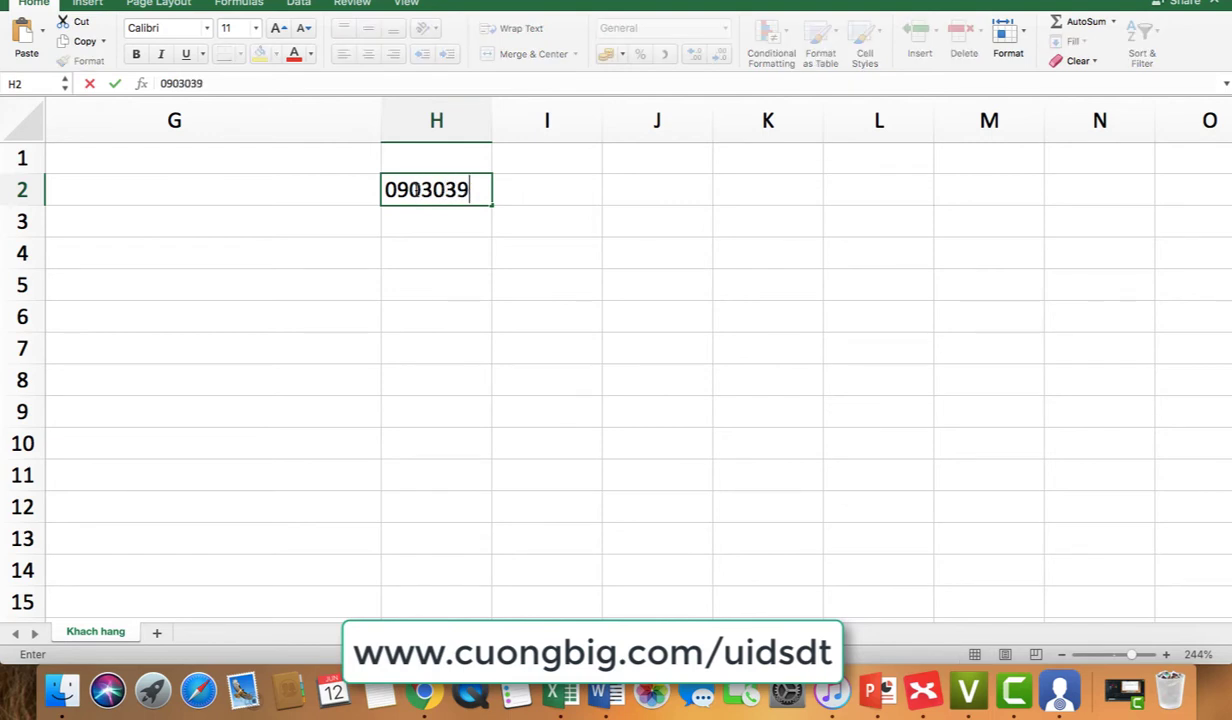
key(Return)
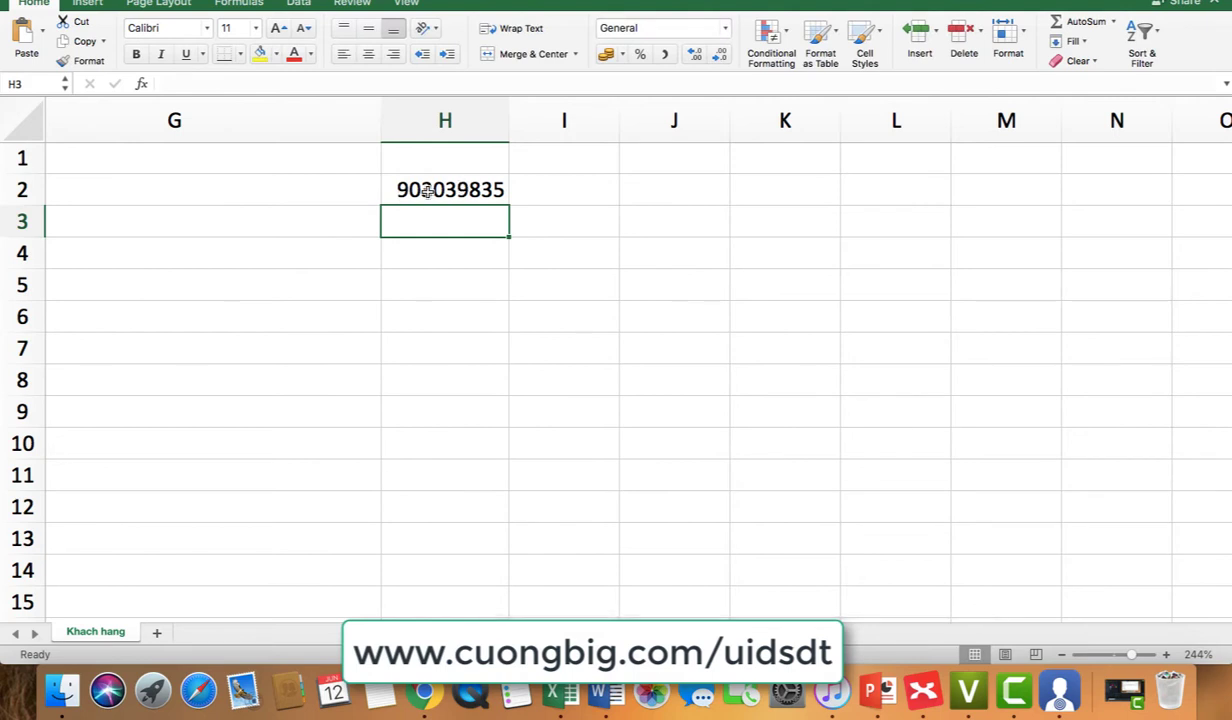
Step: Put the formula ="84"&H2 in I2 and widen column I to fit the result
click(588, 186)
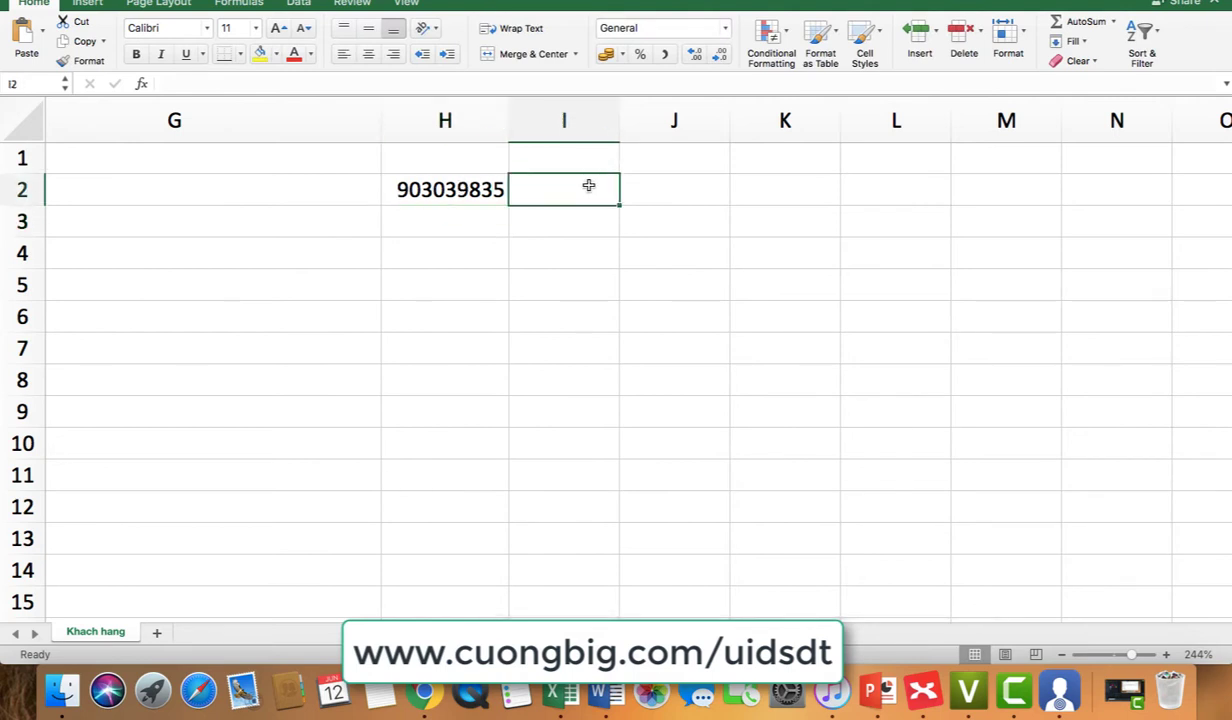
text(+)
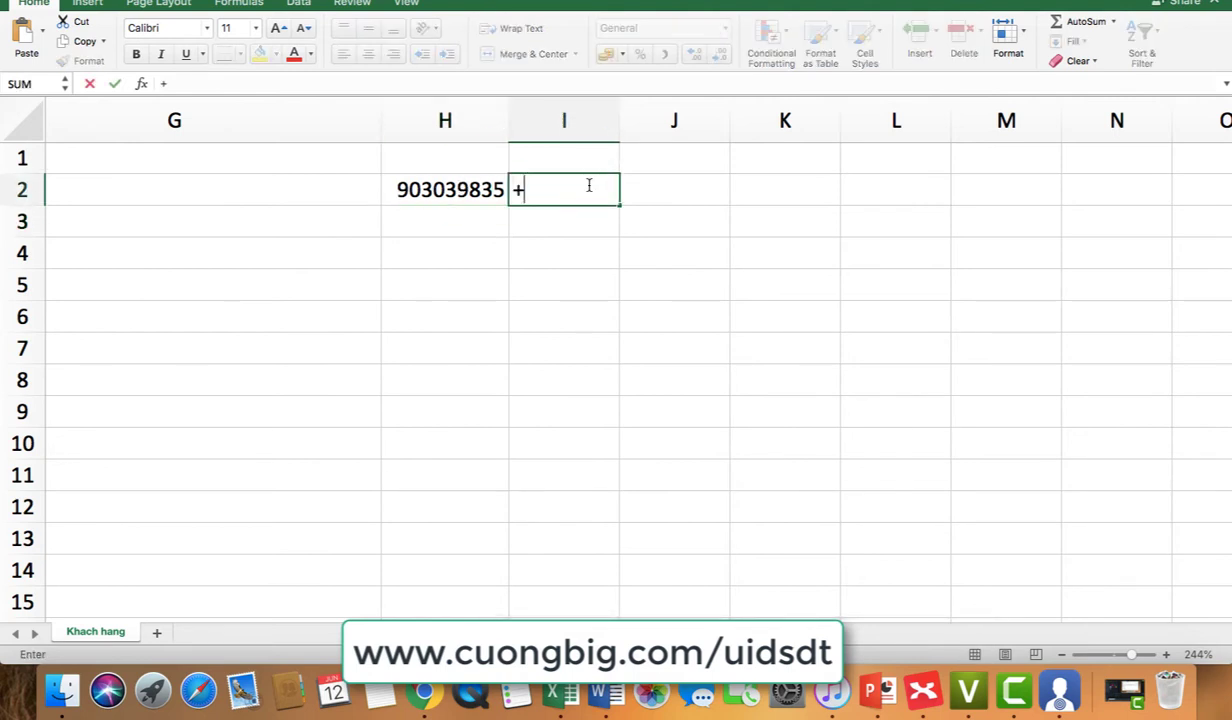
key(BackSpace)
text(="84)
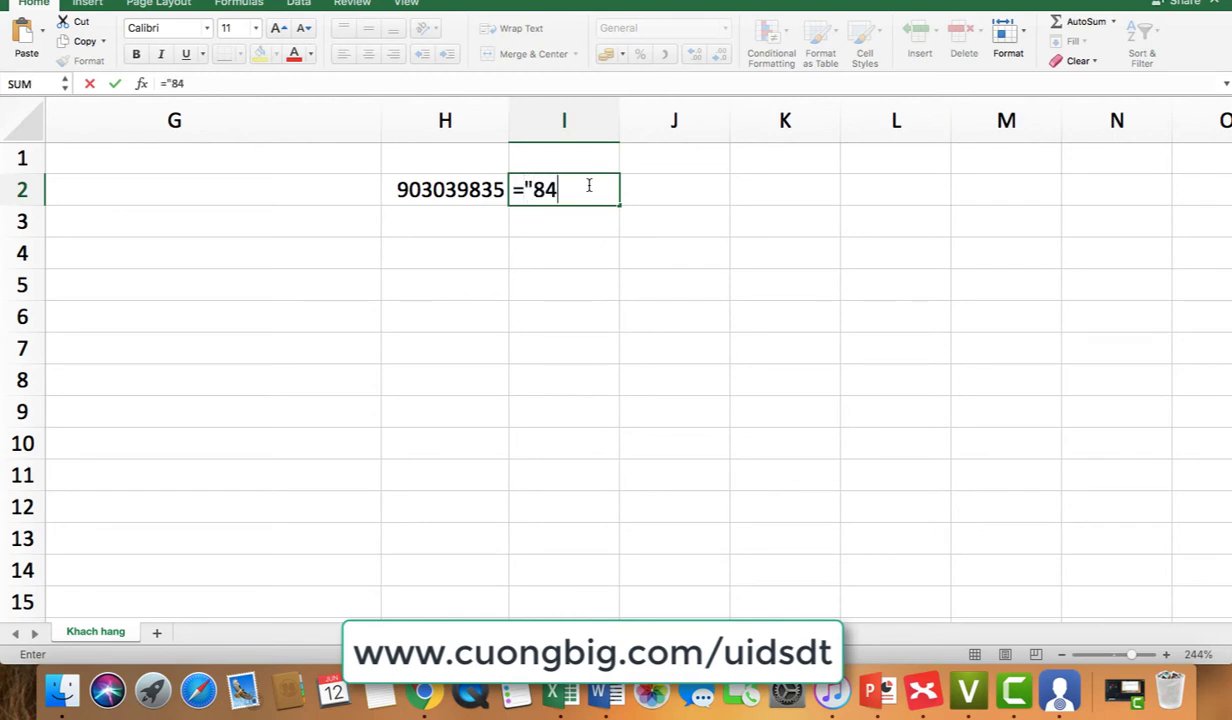
text("&)
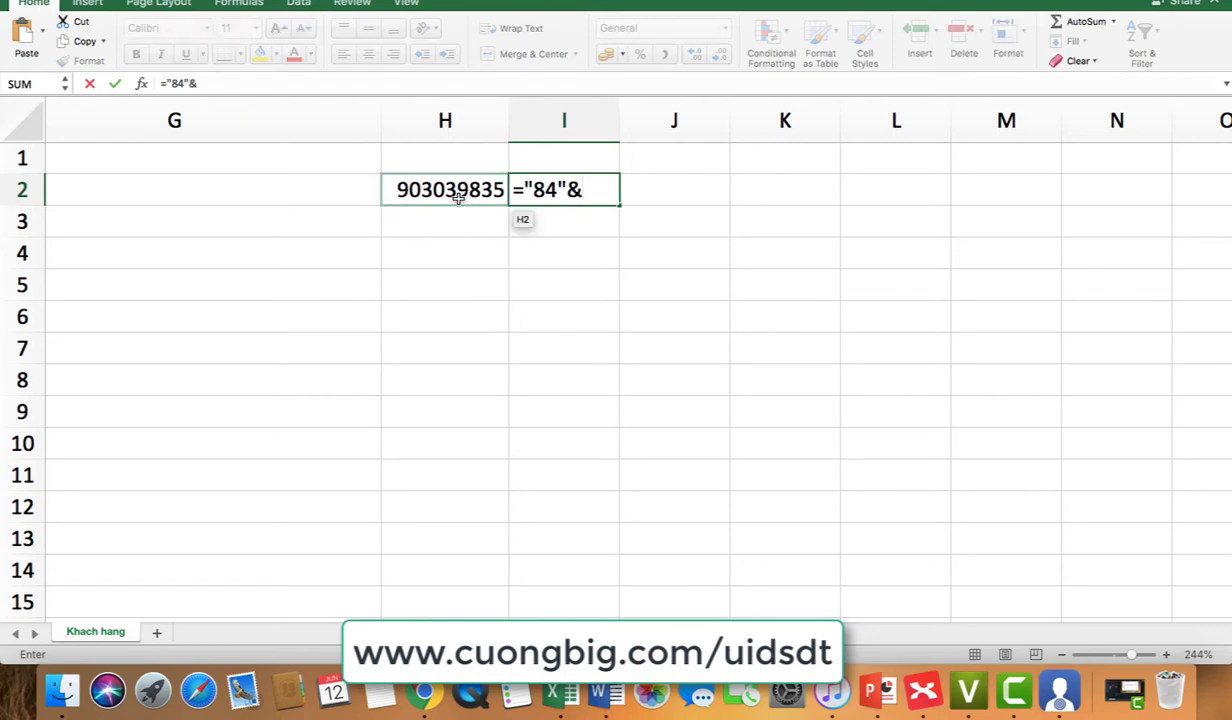
click(458, 195)
key(Return)
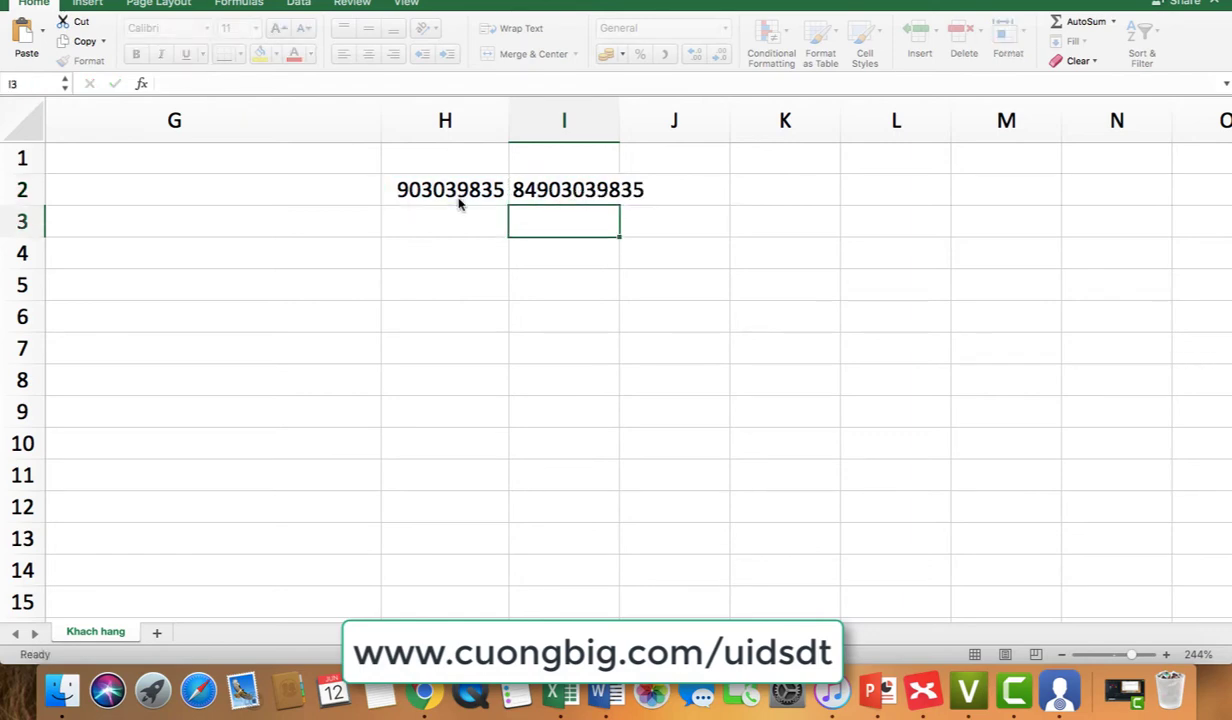
drag(620, 112, 683, 112)
click(637, 191)
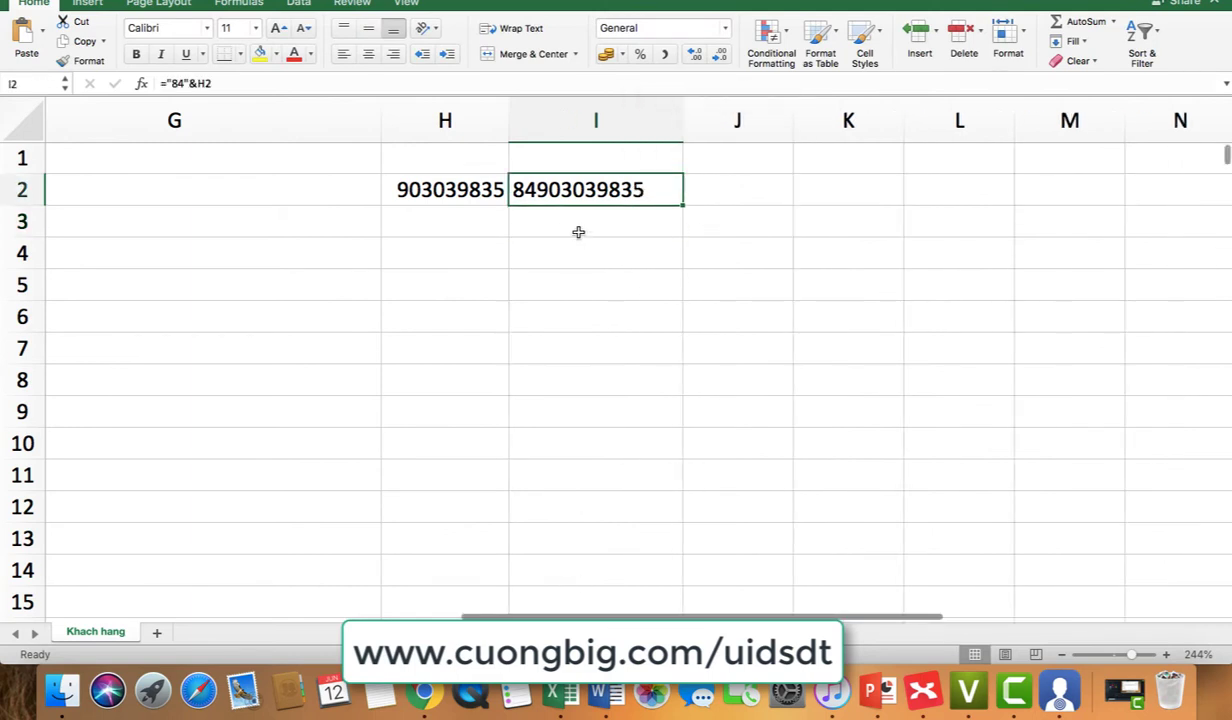
click(540, 126)
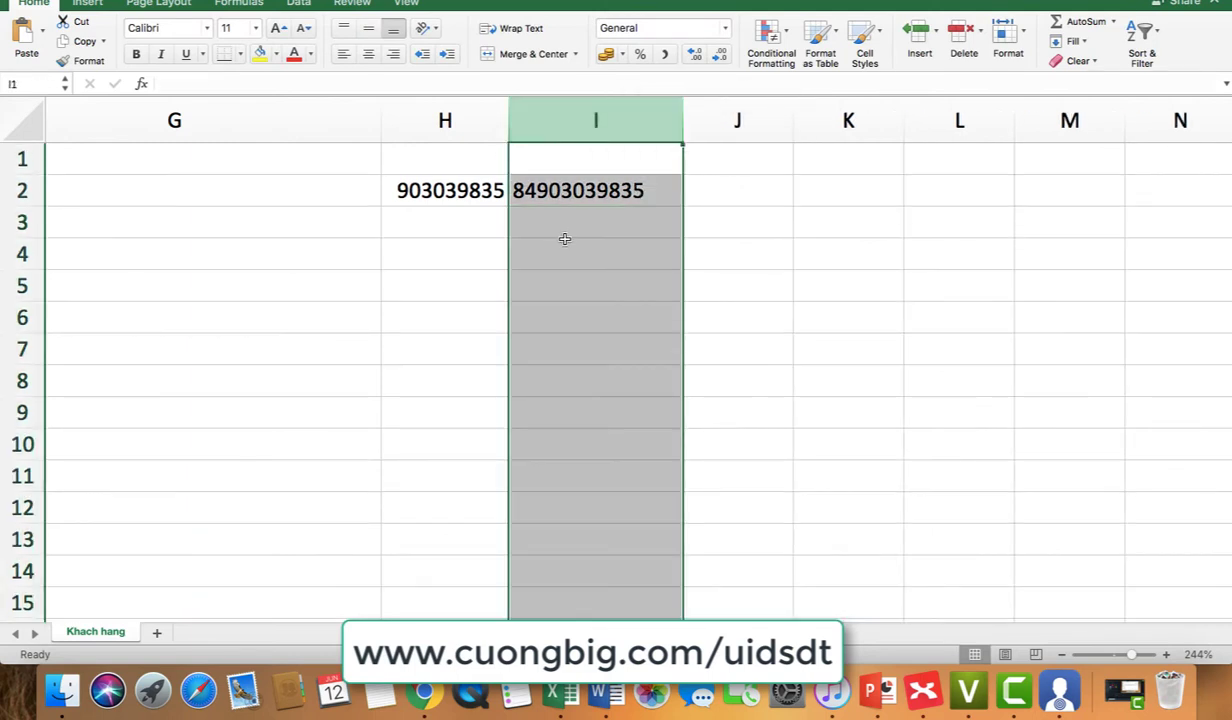
click(430, 706)
Step: Paste the copied phone column into the customer data box, giving about 340 rows headed phone
key(super+v)
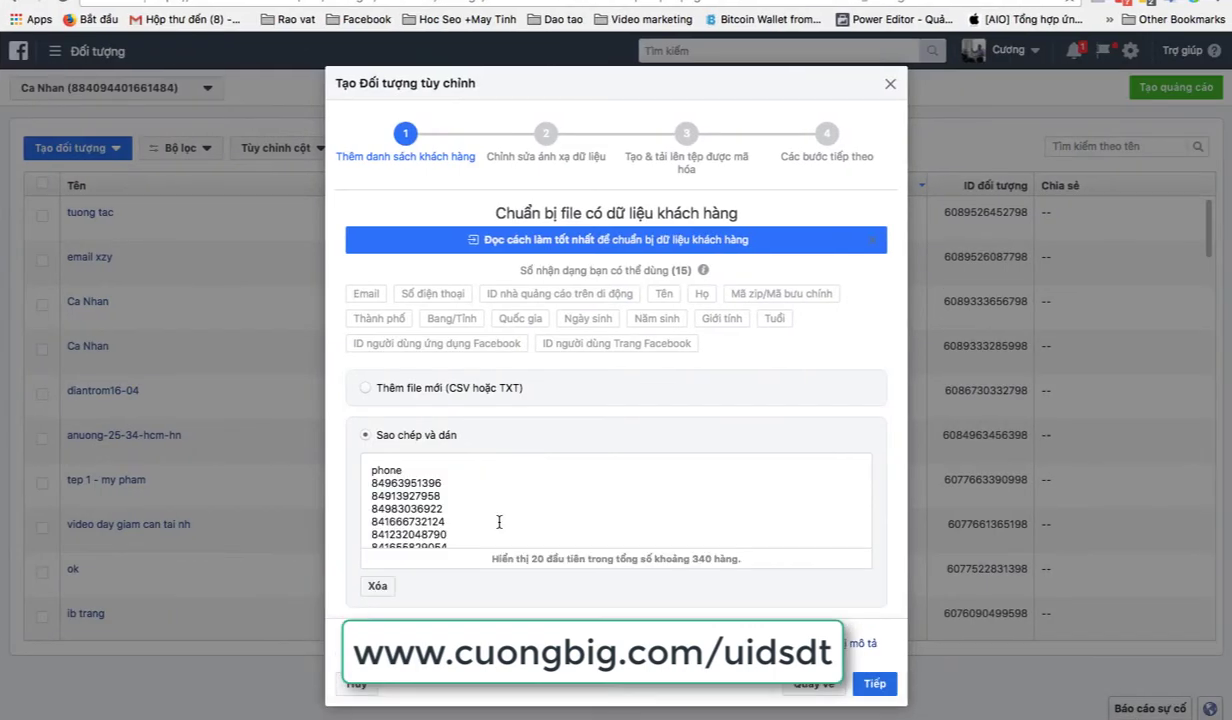
key(super+z)
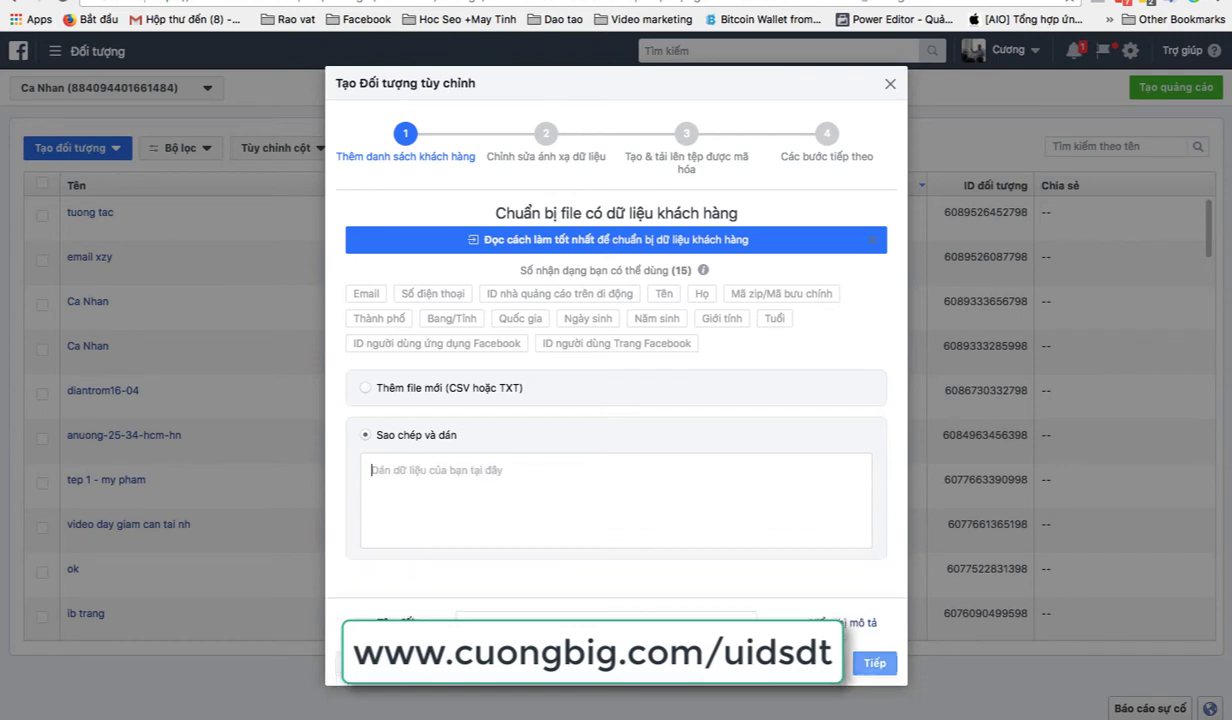
key(super+v)
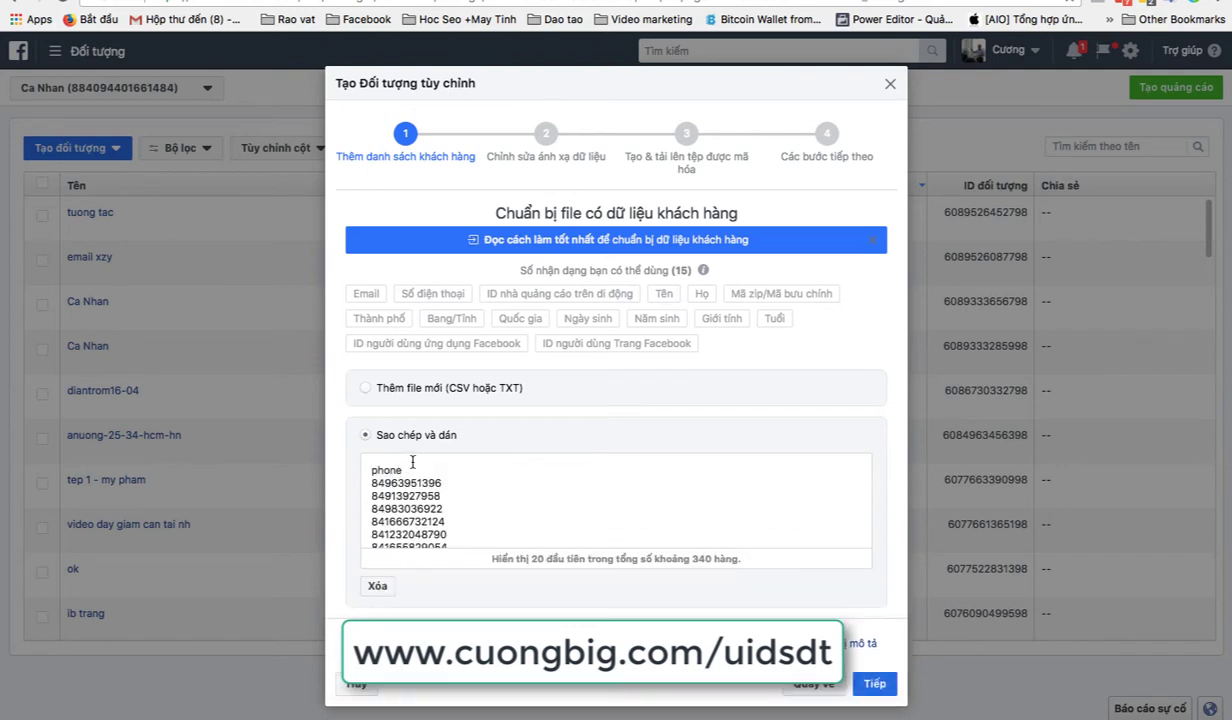
key(super+z)
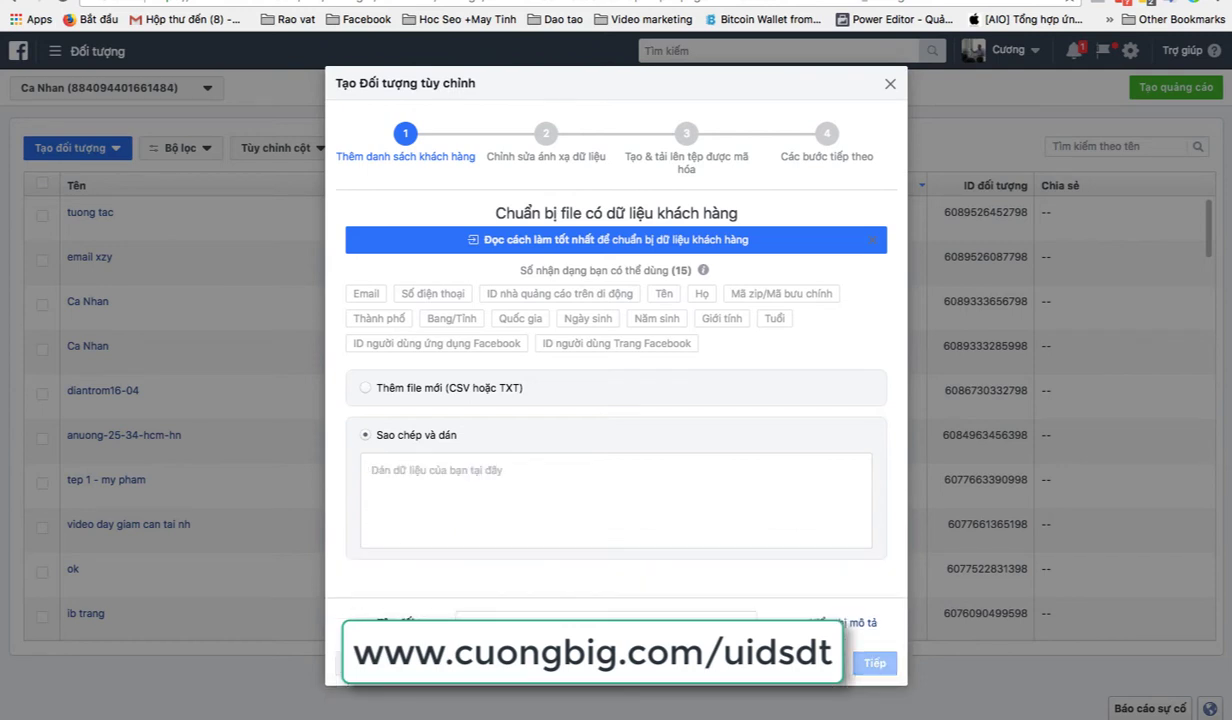
key(super+v)
key(super+z)
key(super+v)
scroll(528, 508, down, 5)
scroll(528, 508, up, 10)
scroll(528, 508, down, 5)
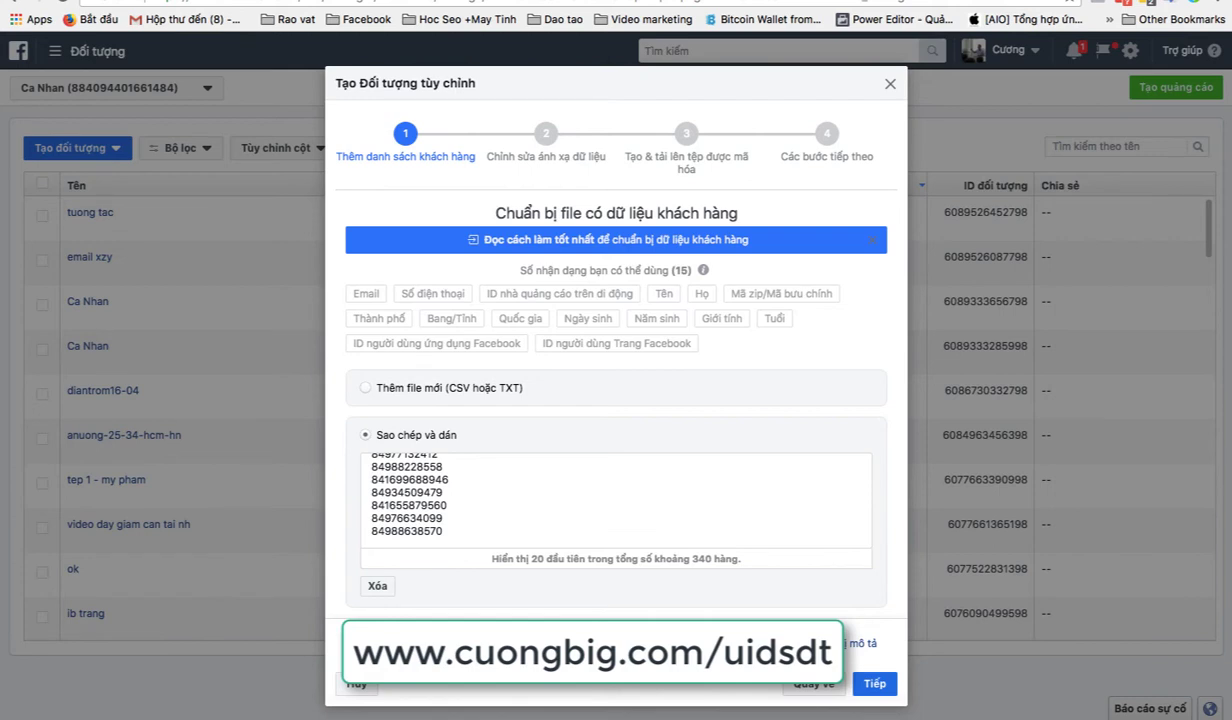
Step: Map the column to Số điện thoại and upload 337 rows as 'khach hang like sieu target'
click(875, 686)
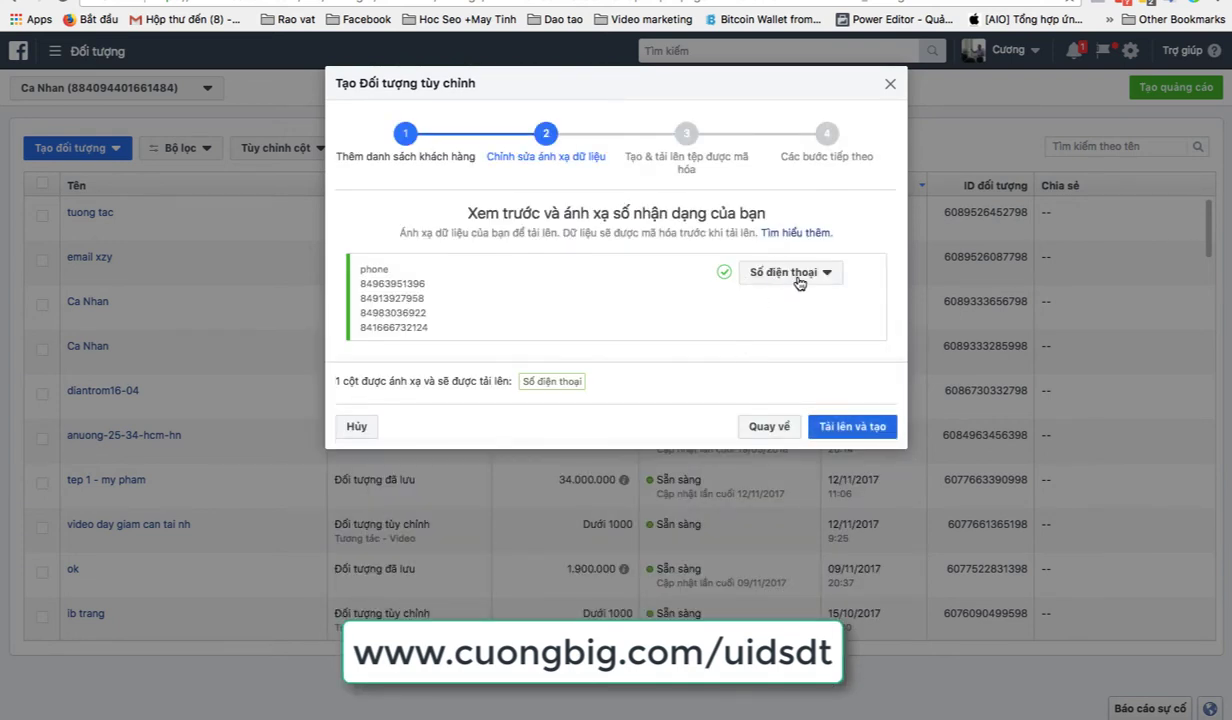
click(797, 280)
click(797, 280)
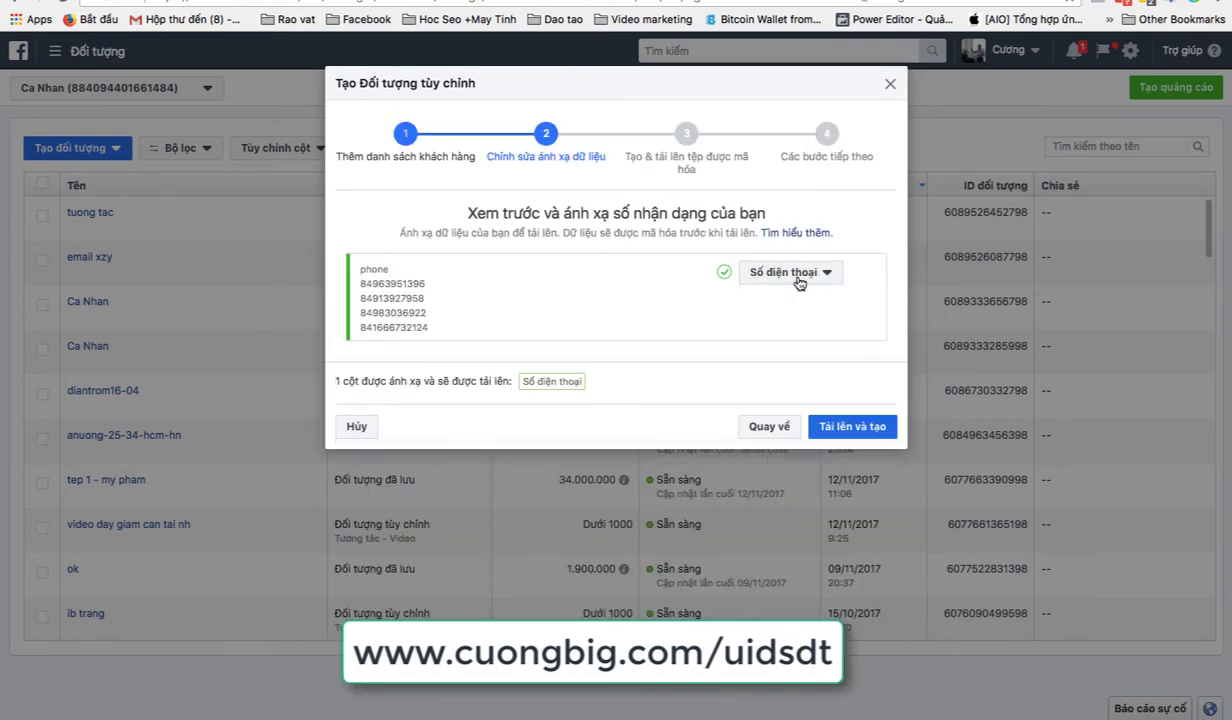
click(852, 427)
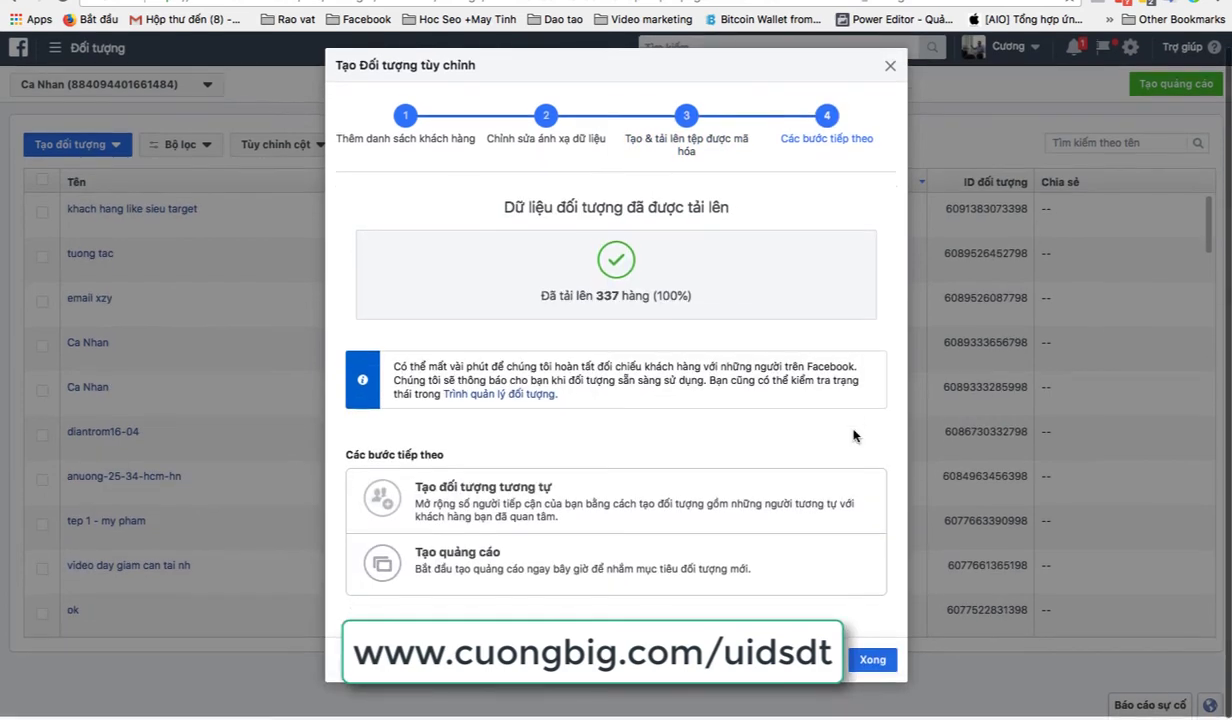
click(871, 670)
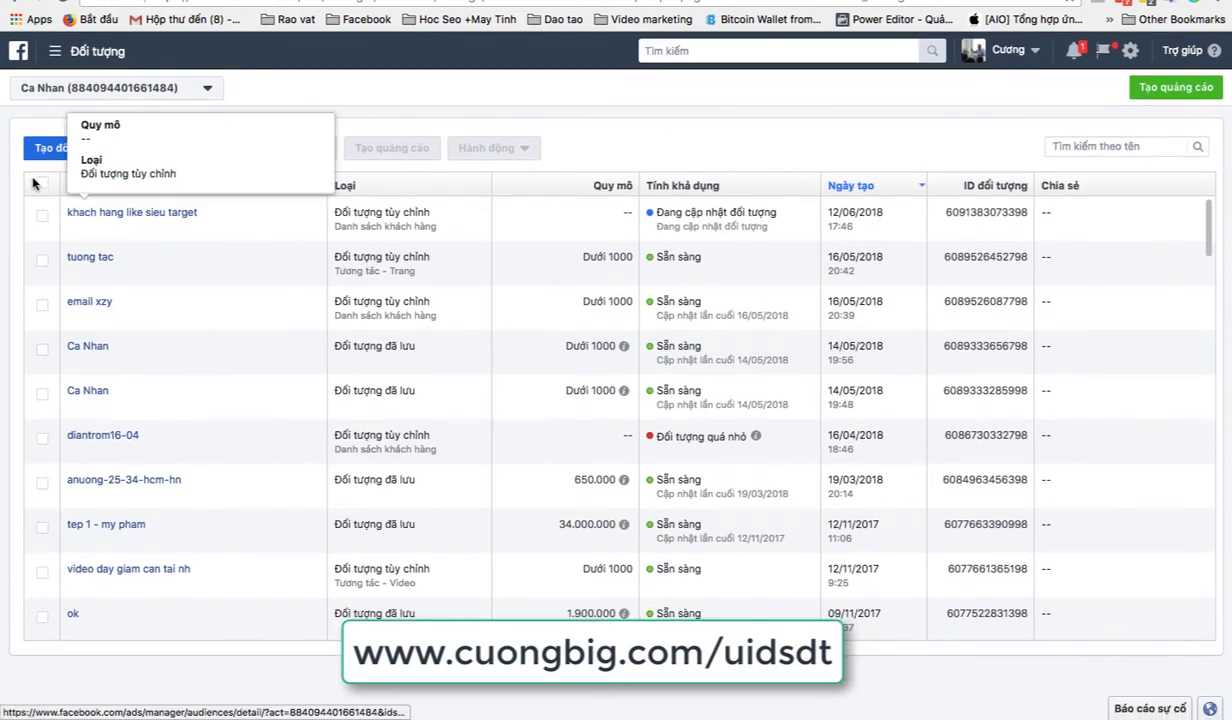
Step: Select the new audience and start a fresh campaign with the Tương tác objective
click(42, 213)
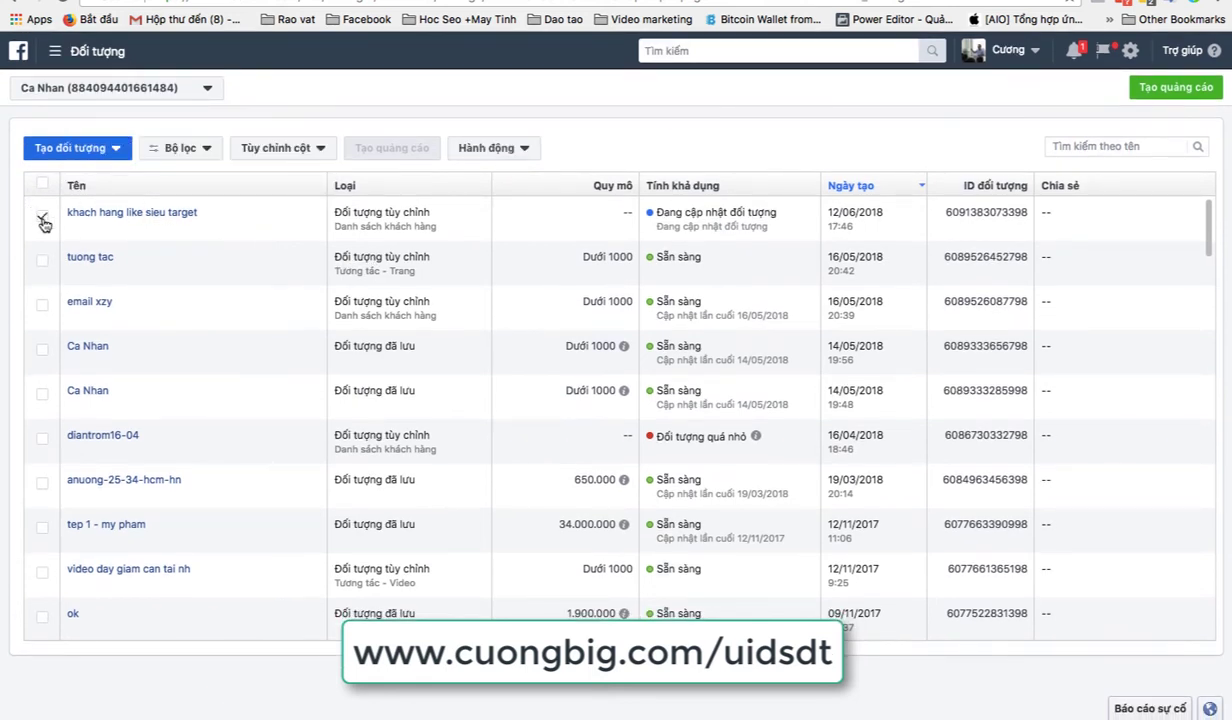
click(1158, 92)
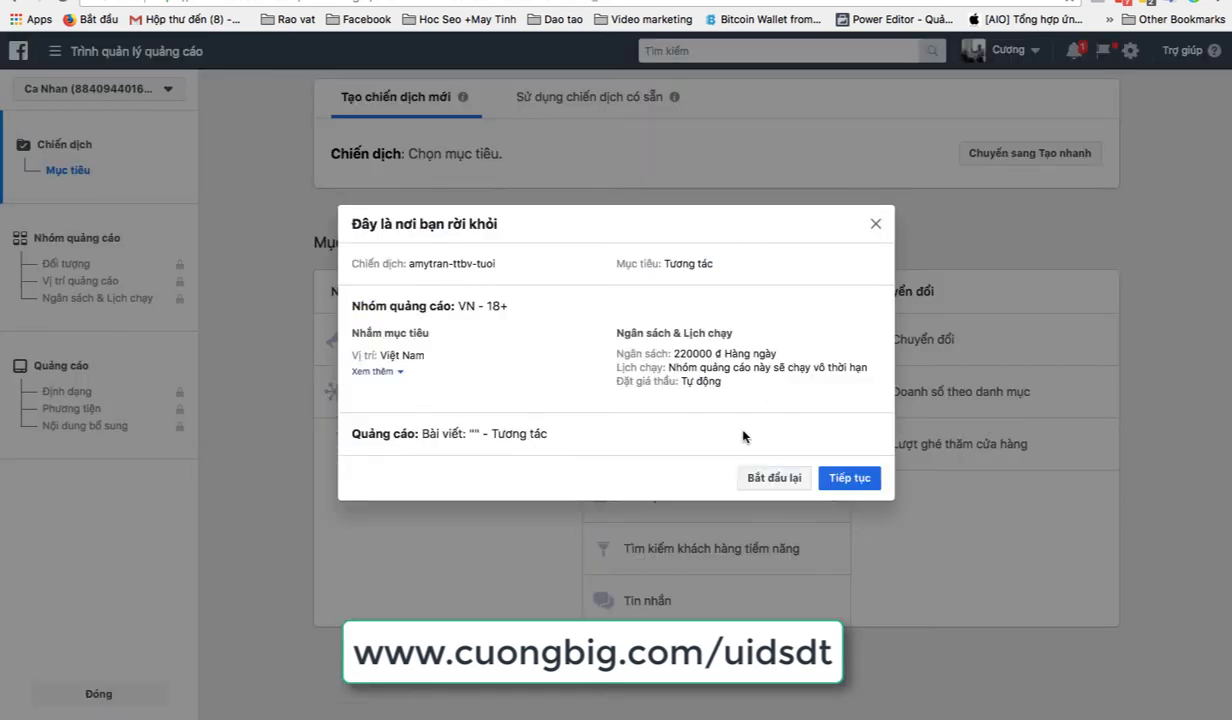
click(752, 479)
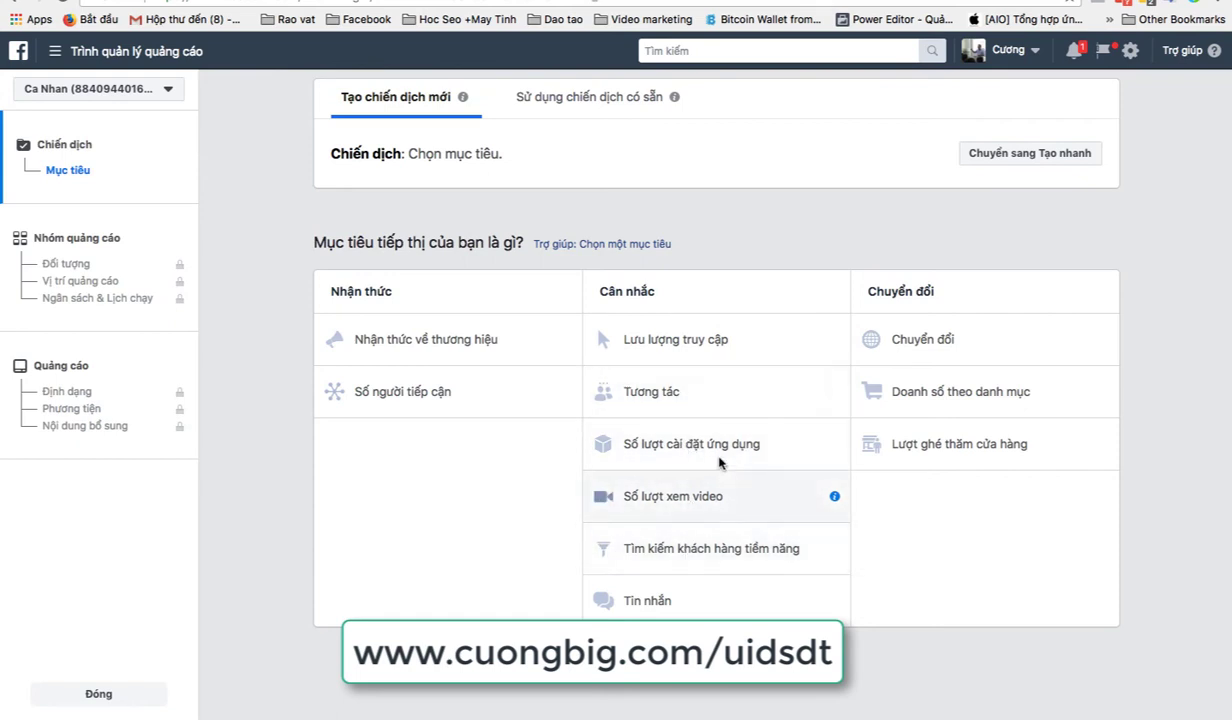
click(714, 378)
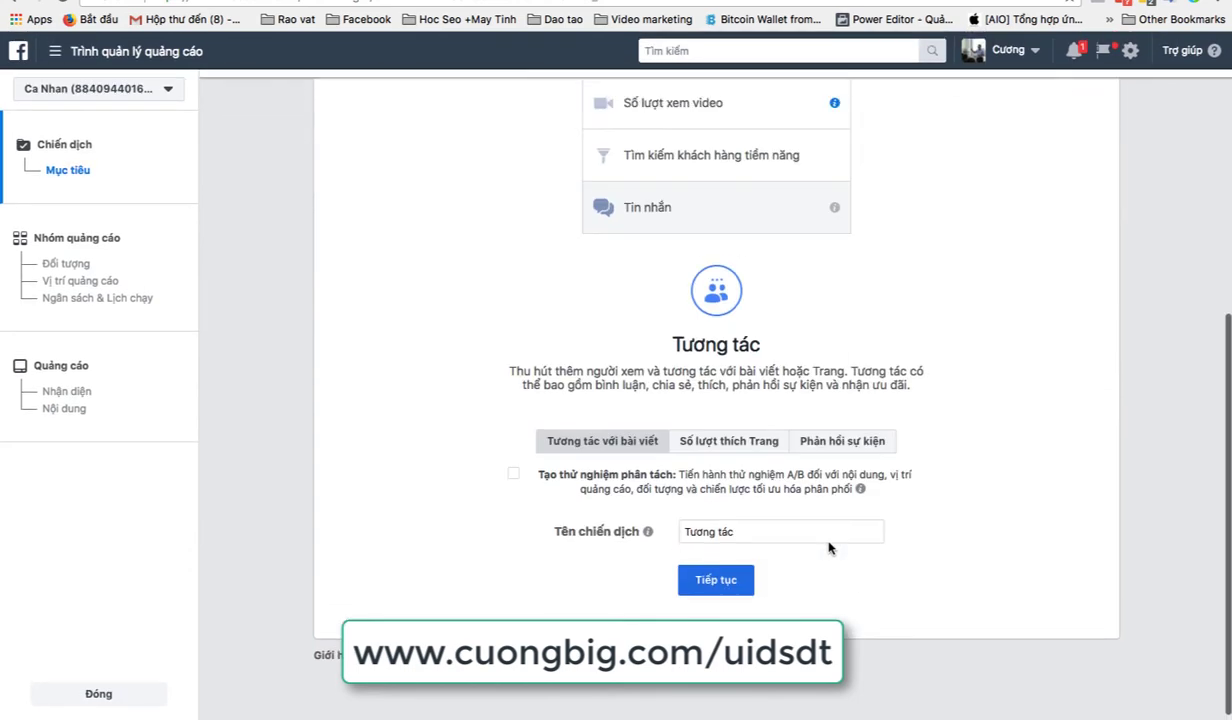
click(724, 576)
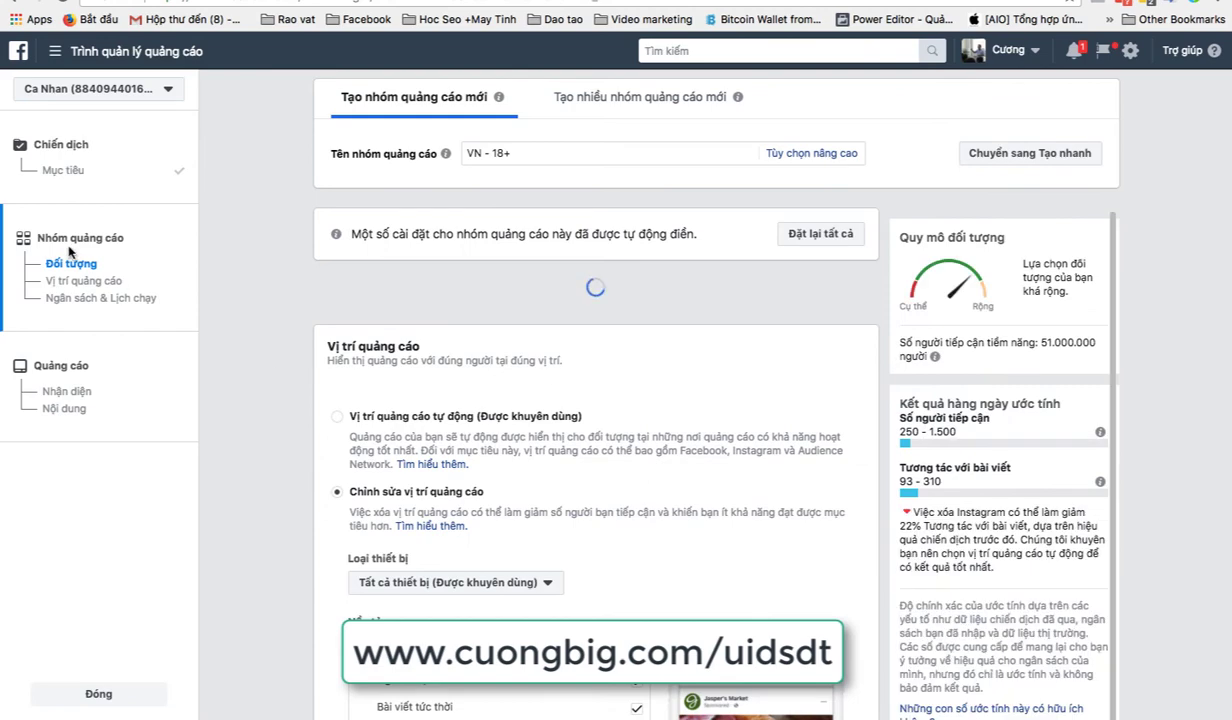
Step: Add the custom audience 'khach hang like sieu target' to the ad set
scroll(461, 463, down, 3)
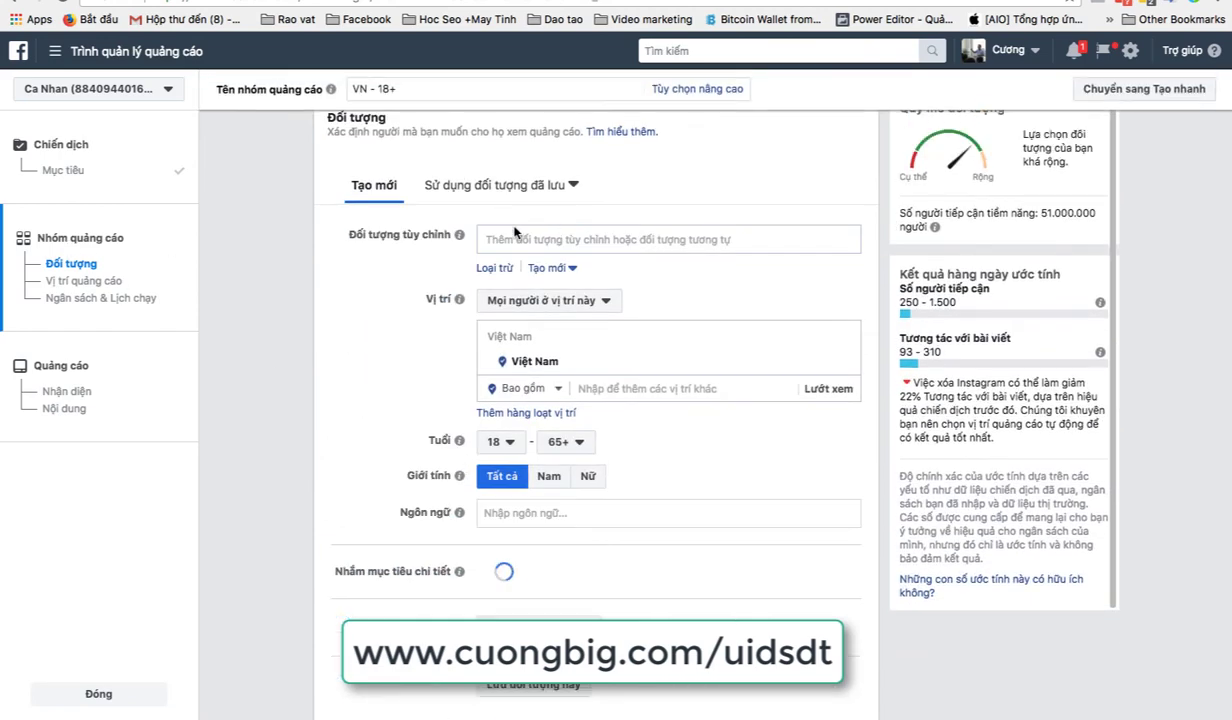
click(506, 234)
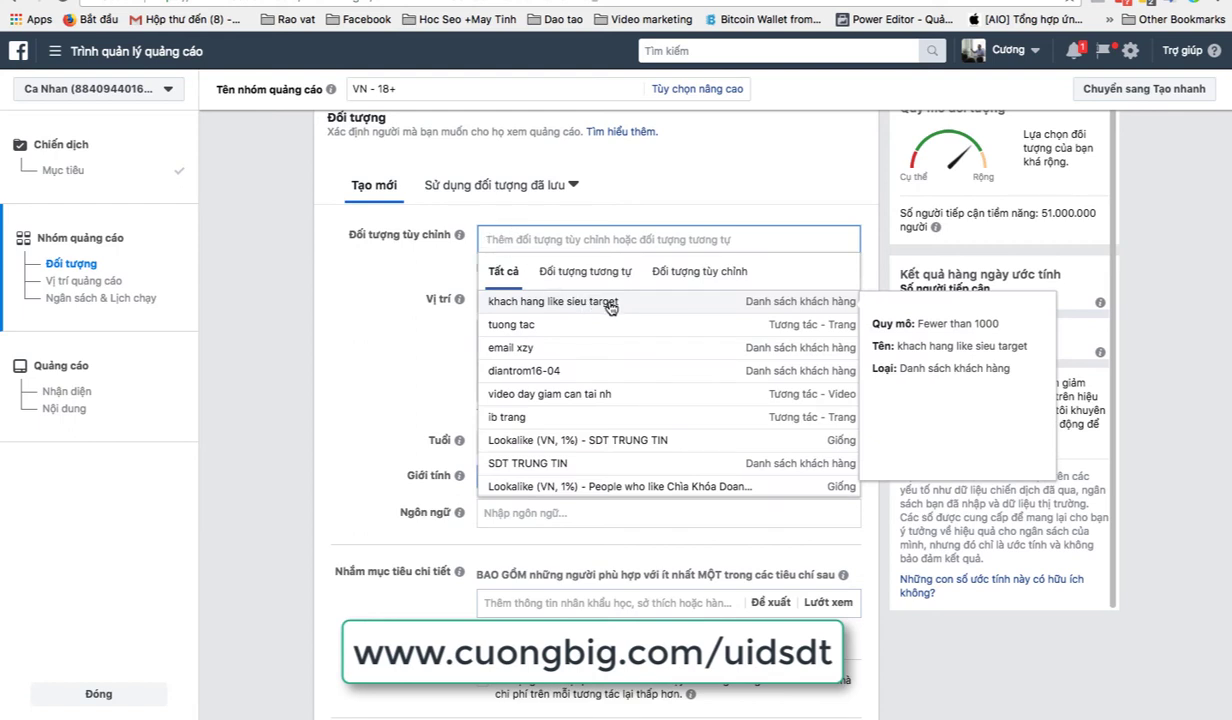
click(628, 311)
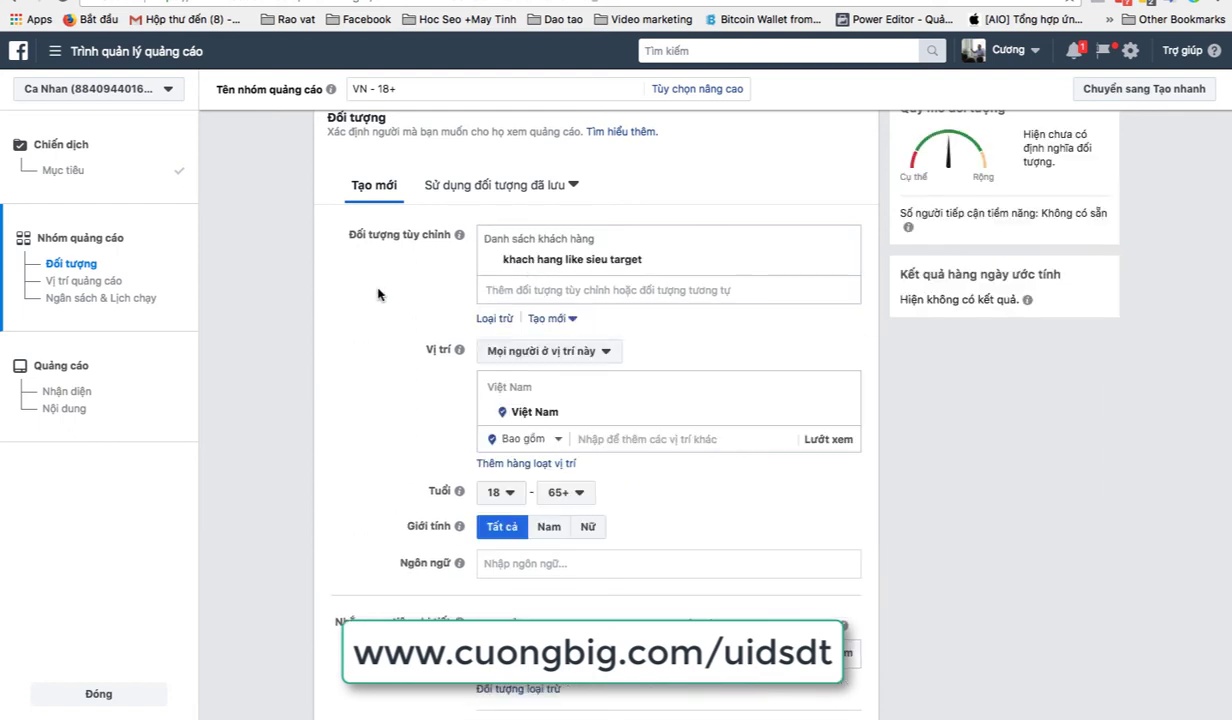
scroll(1025, 345, up, 2)
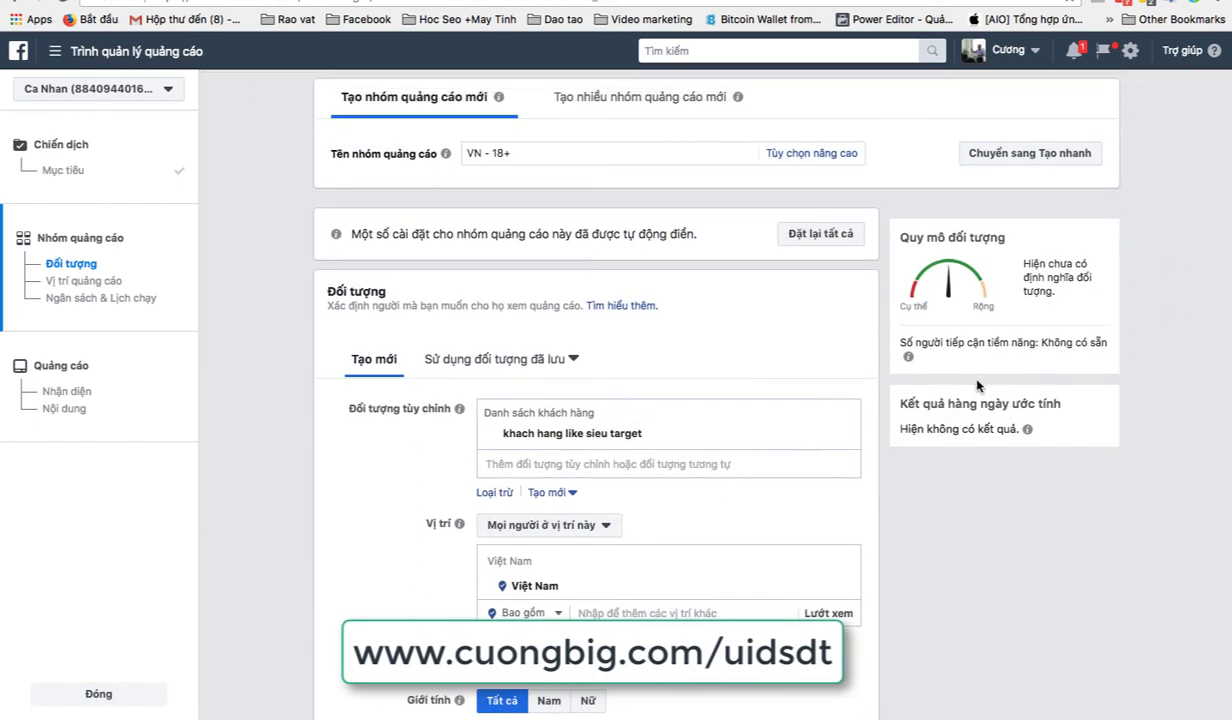
scroll(712, 509, down, 4)
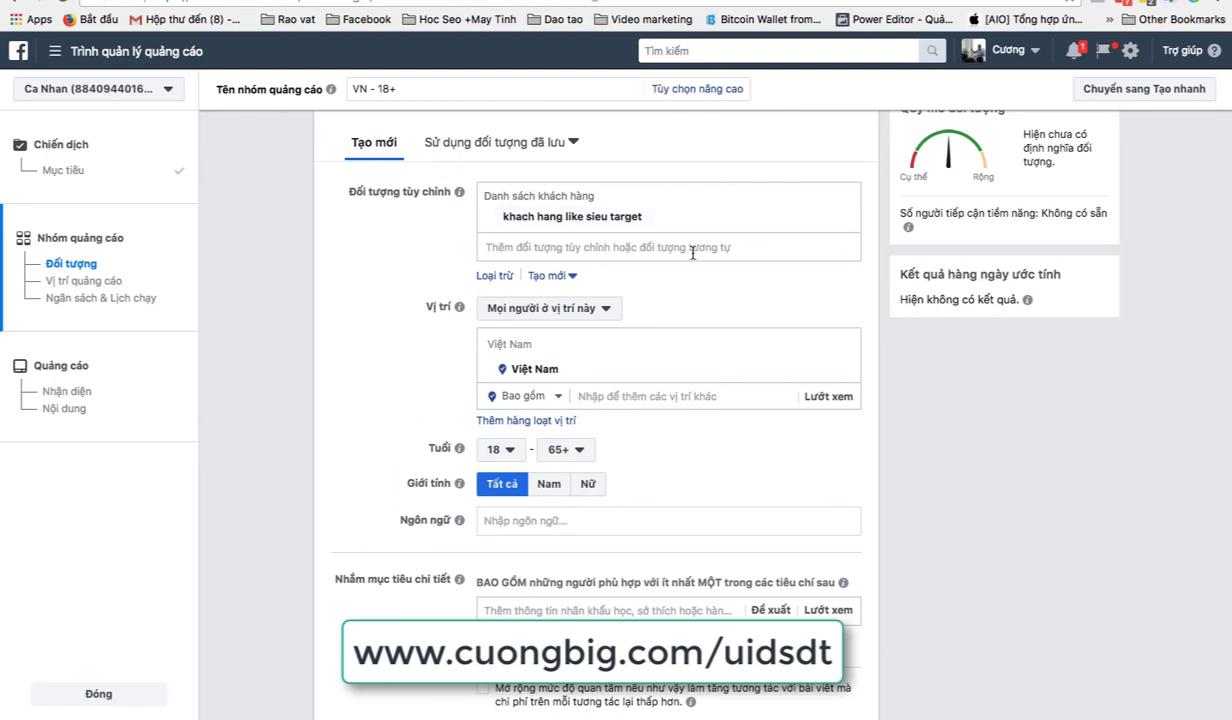
Step: Add a Loại trừ exclusion section but leave it empty
click(500, 280)
click(565, 319)
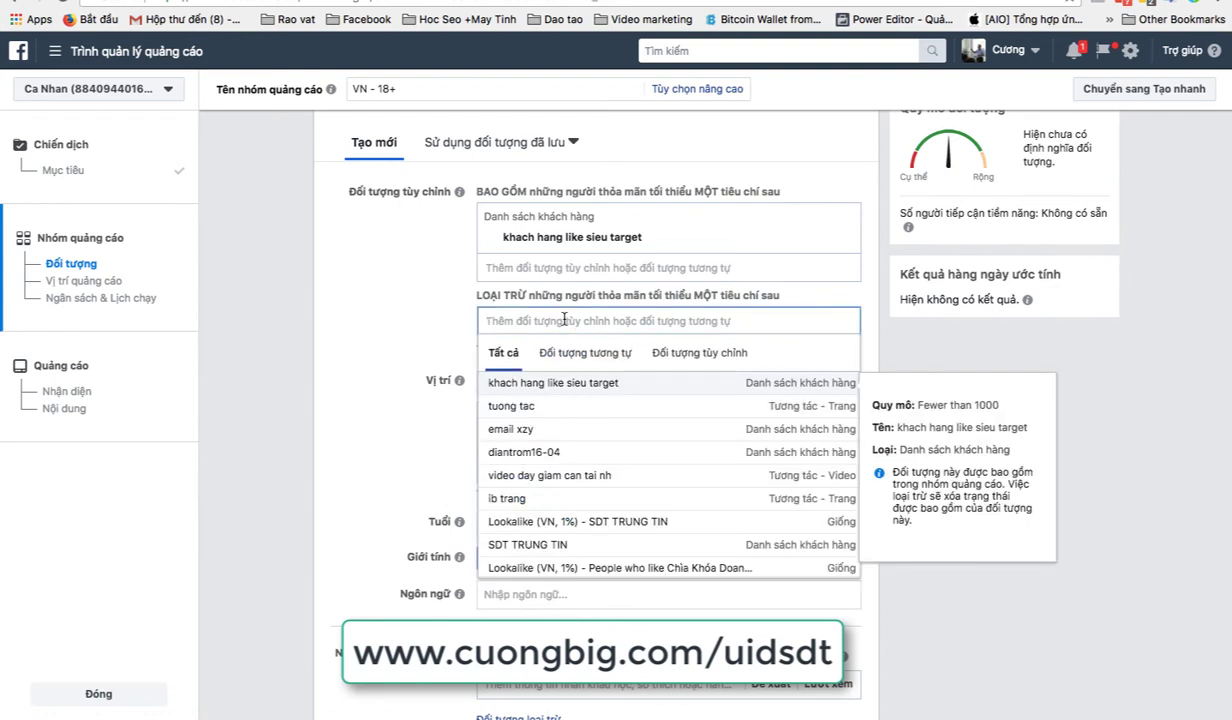
click(380, 349)
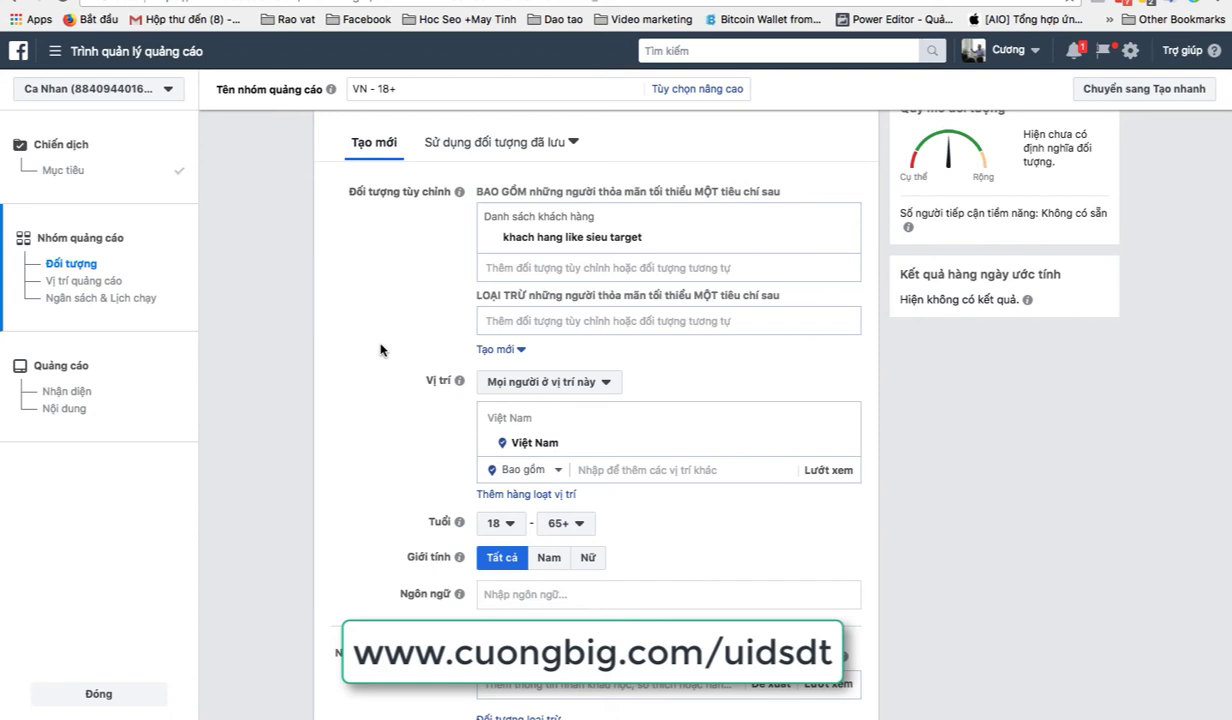
click(549, 319)
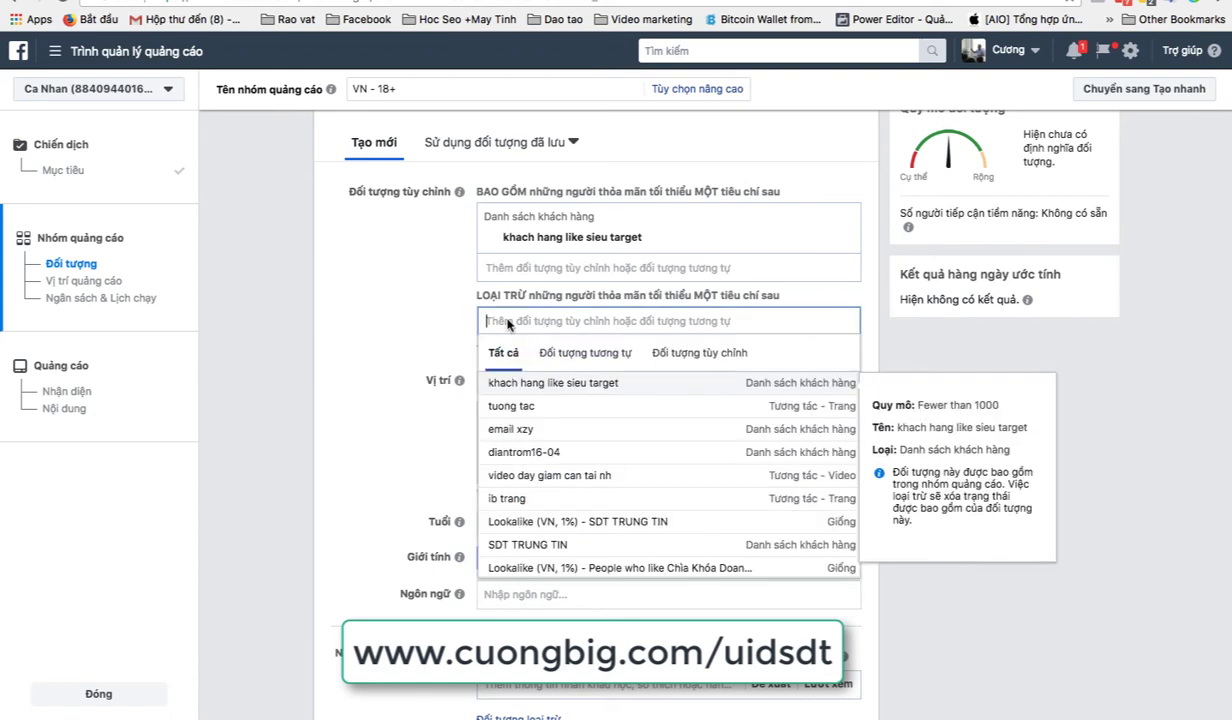
click(396, 333)
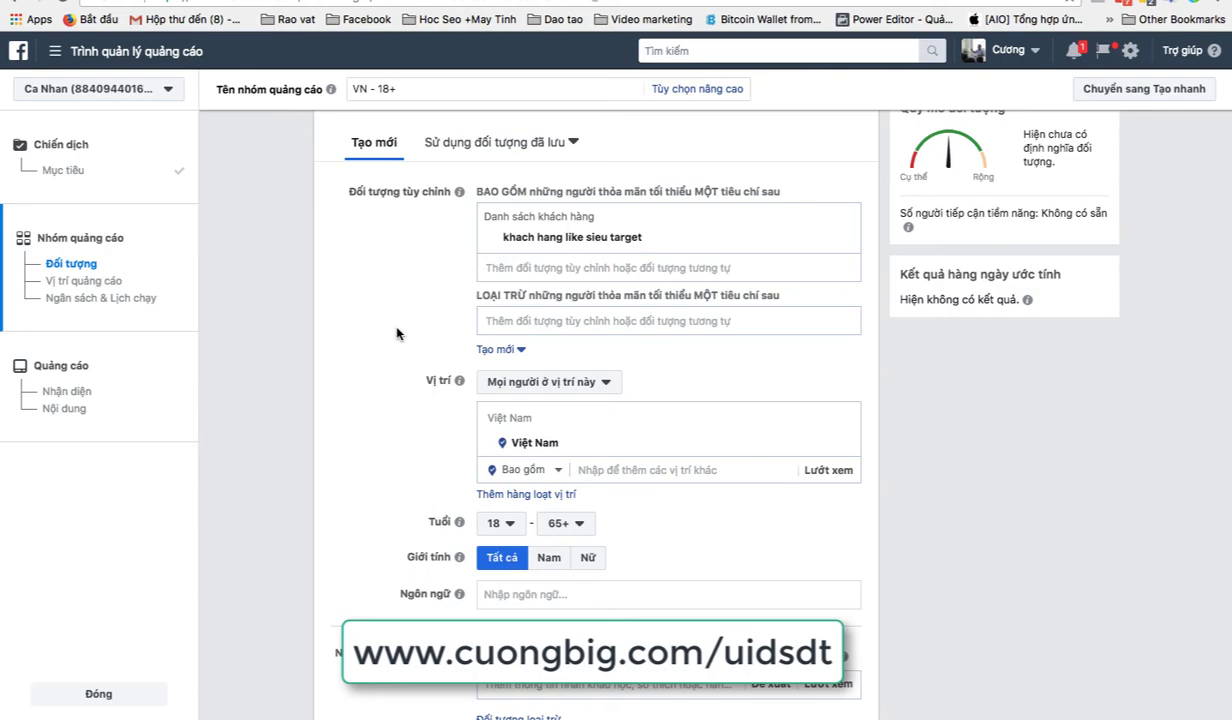
key(ctrl+Up)
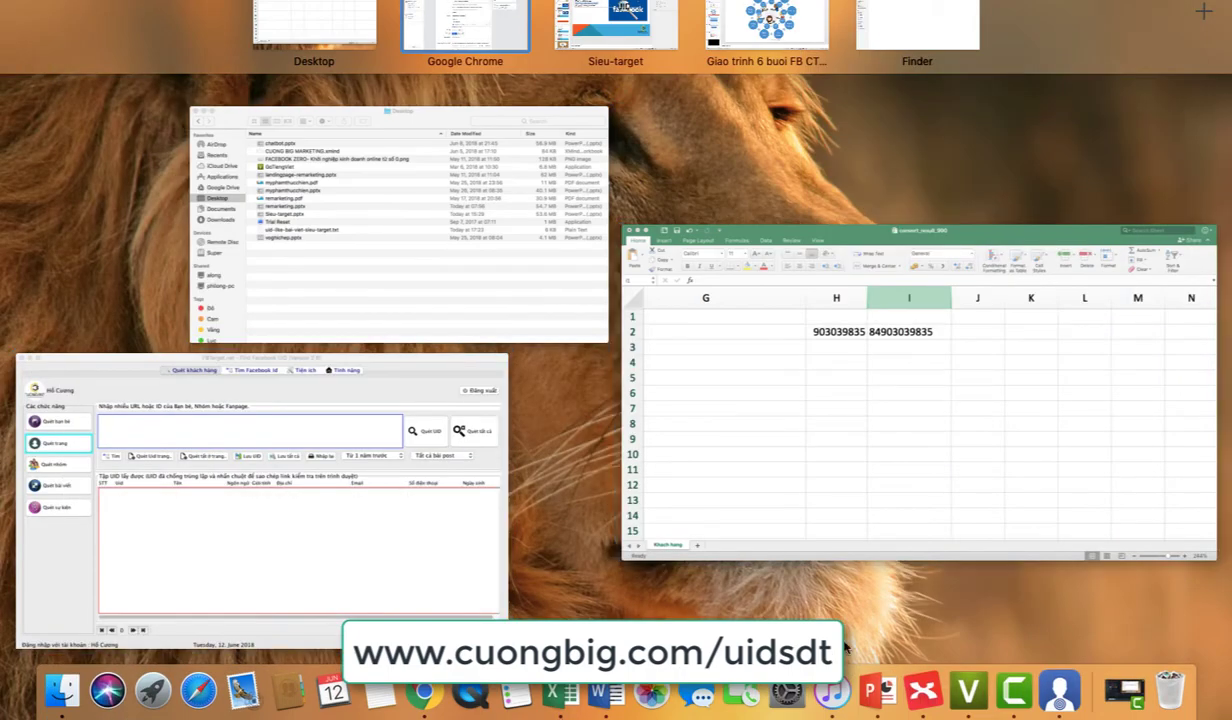
Step: Bring PowerPoint forward and view slide 18, which lists the UID conversion tools
click(884, 685)
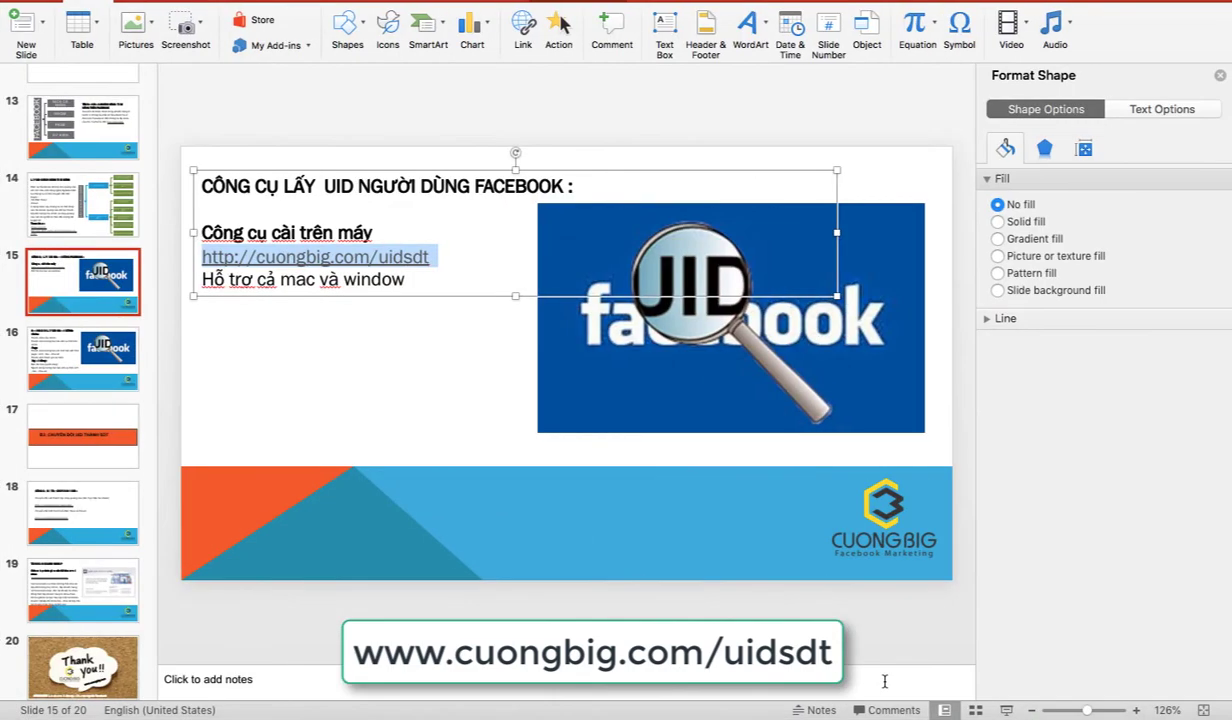
click(372, 386)
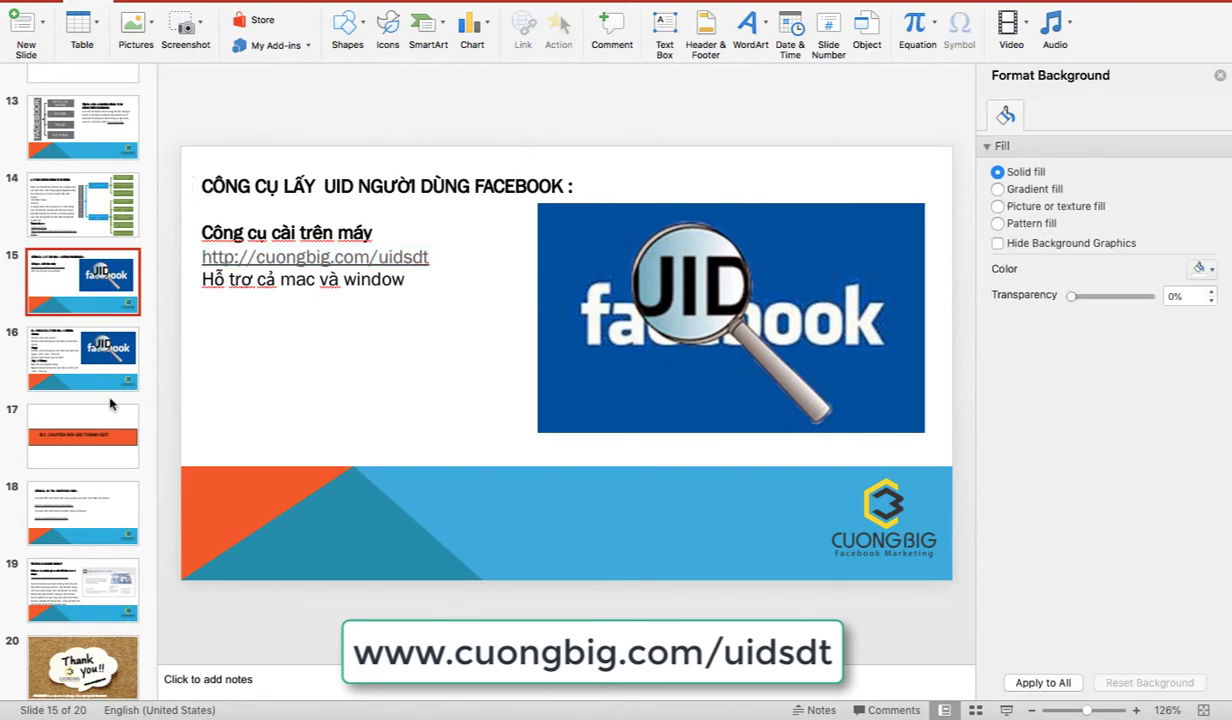
click(88, 520)
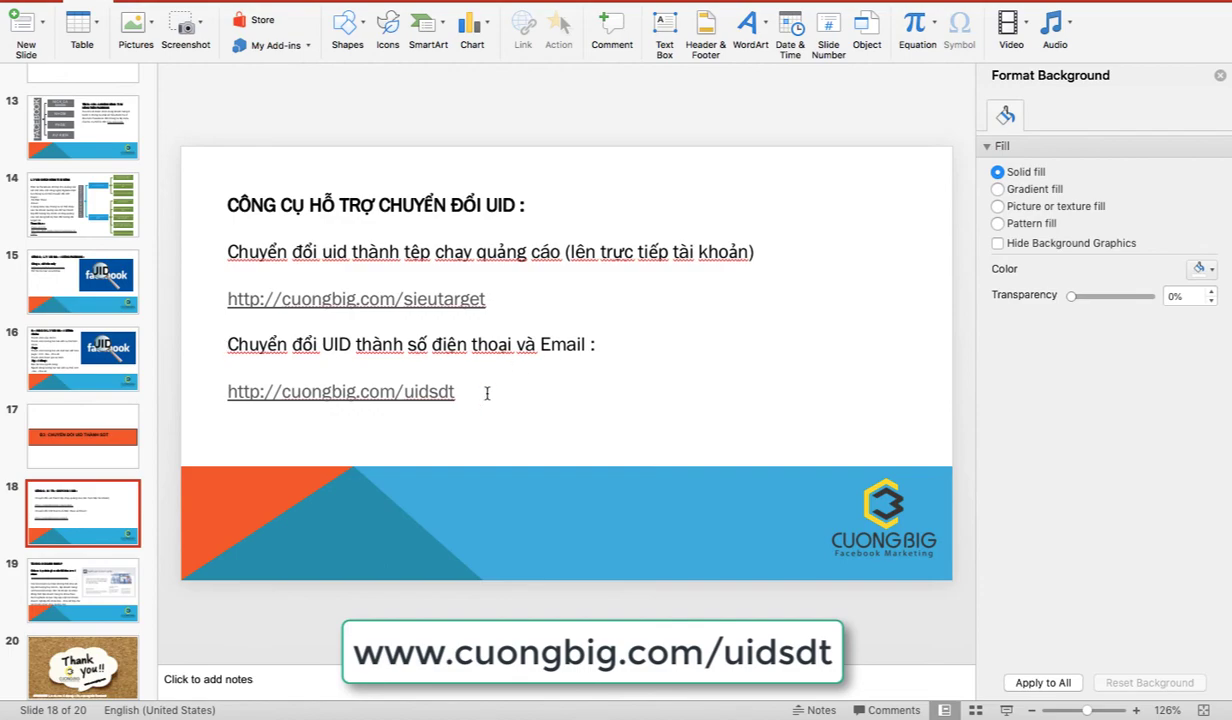
Step: Go back to Chrome and switch to the FBphone Convert UID to Phone tab
key(ctrl+Up)
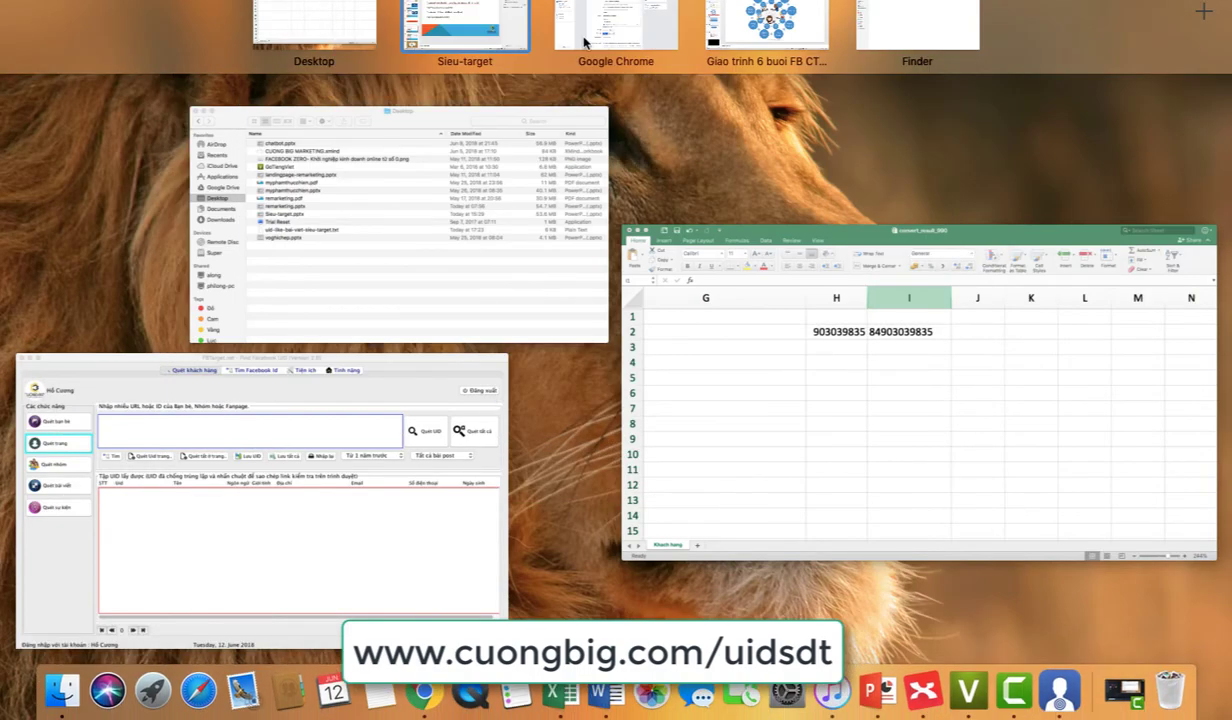
click(586, 42)
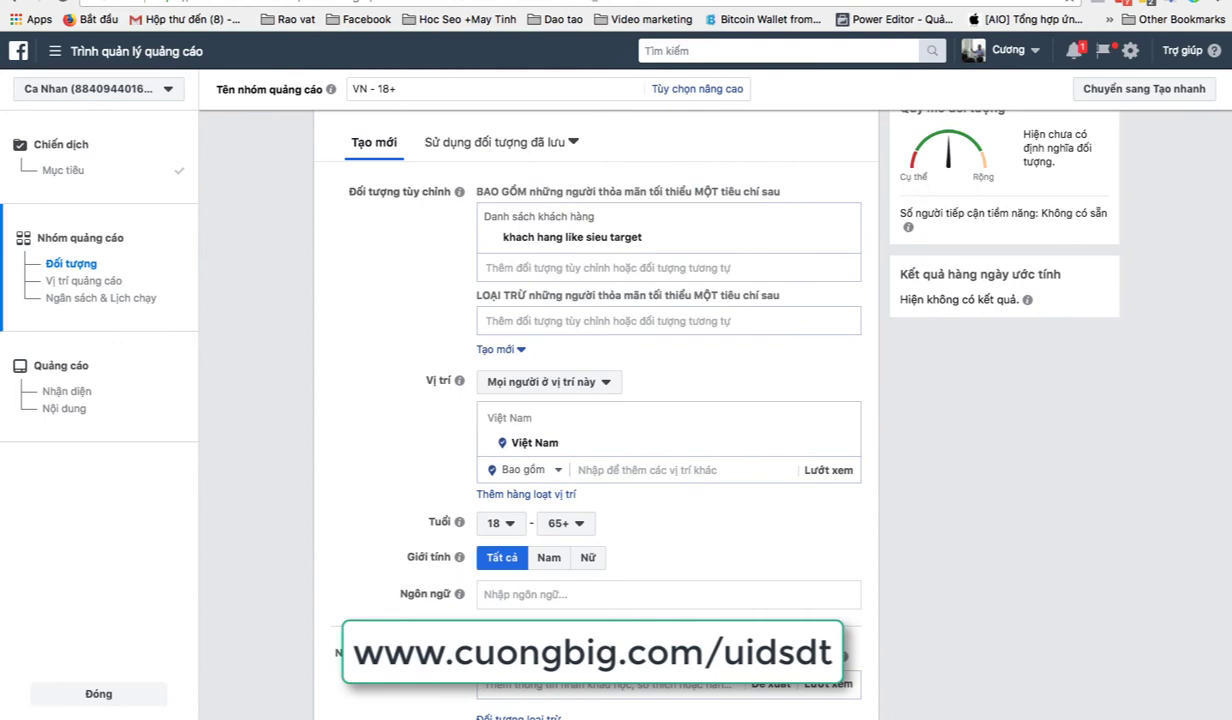
key(ctrl+Tab)
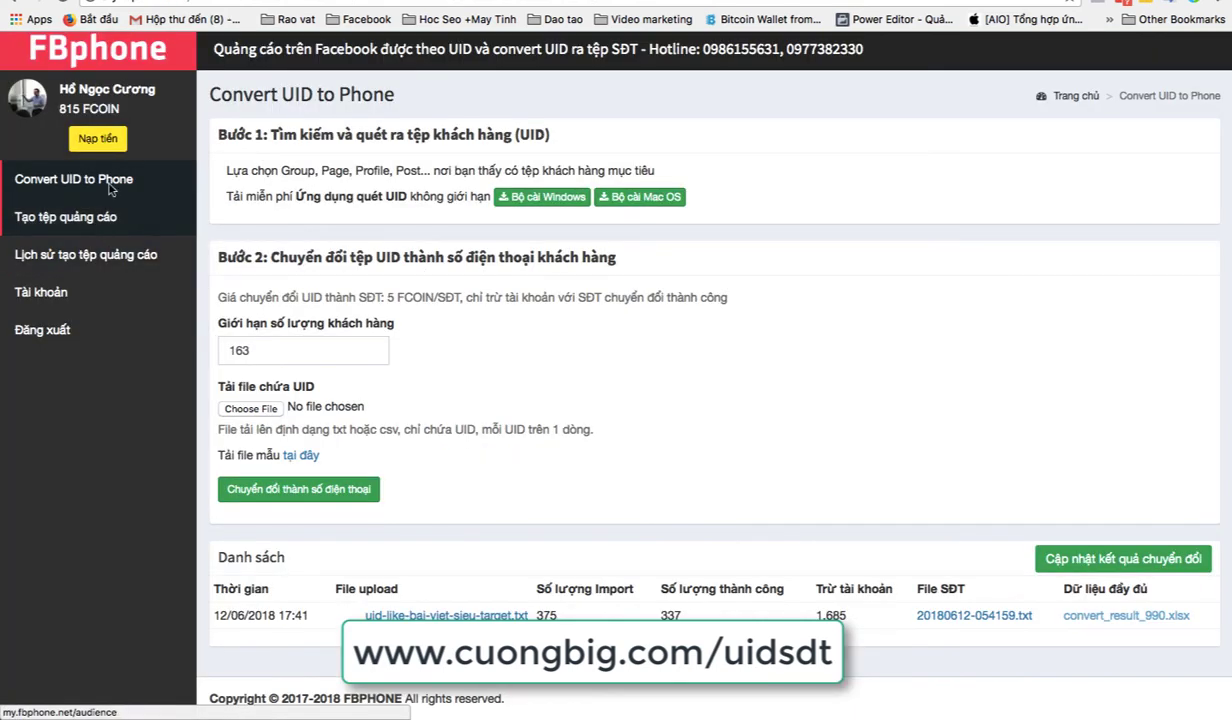
Step: Choose the START 25K FCOIN package on FBphone's Nạp tiền top-up page
click(99, 141)
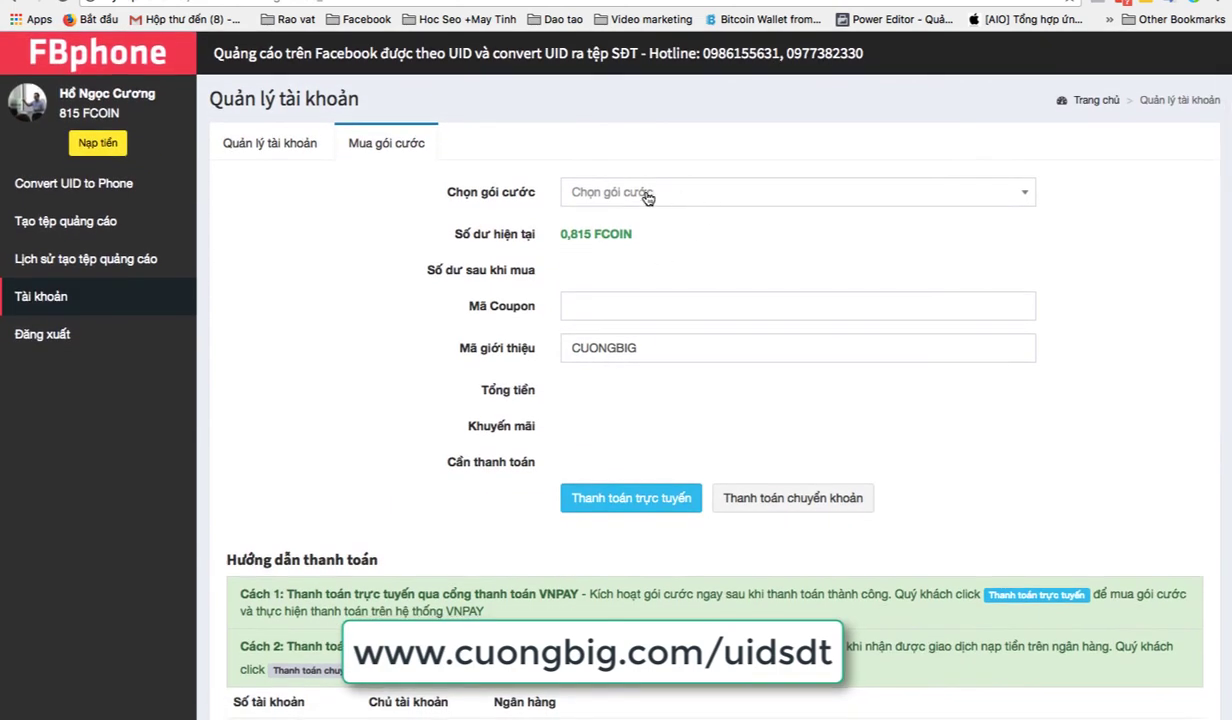
click(632, 192)
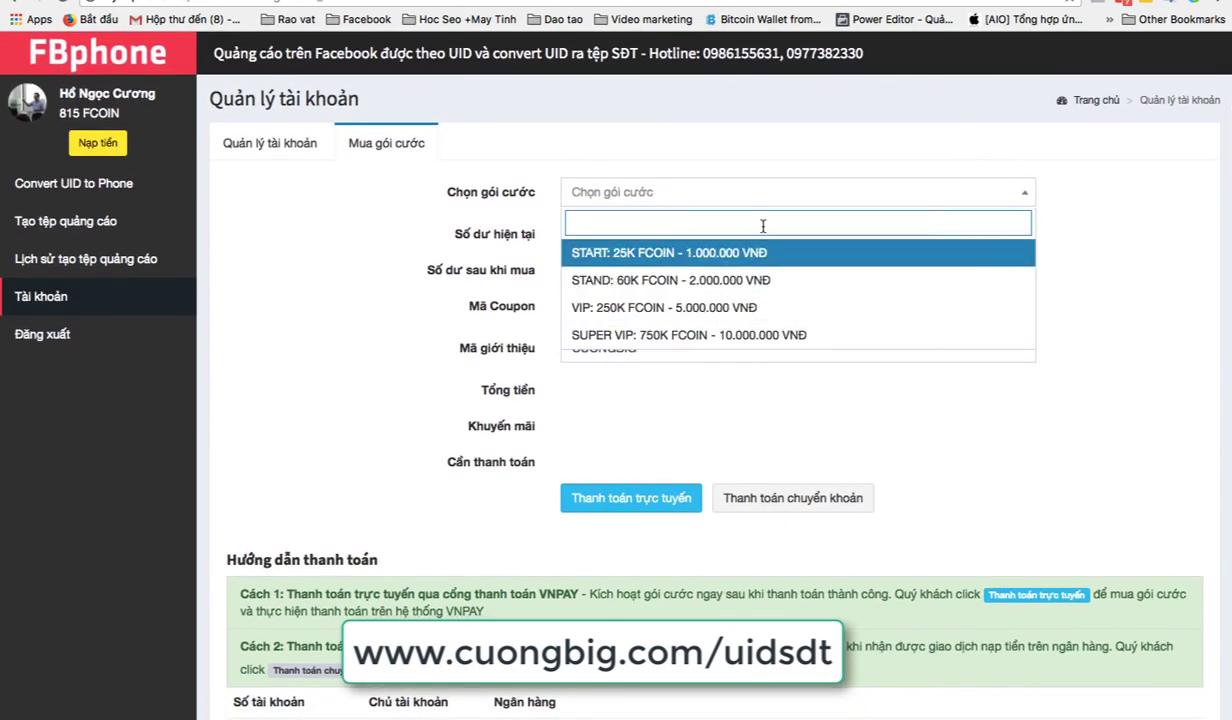
click(700, 253)
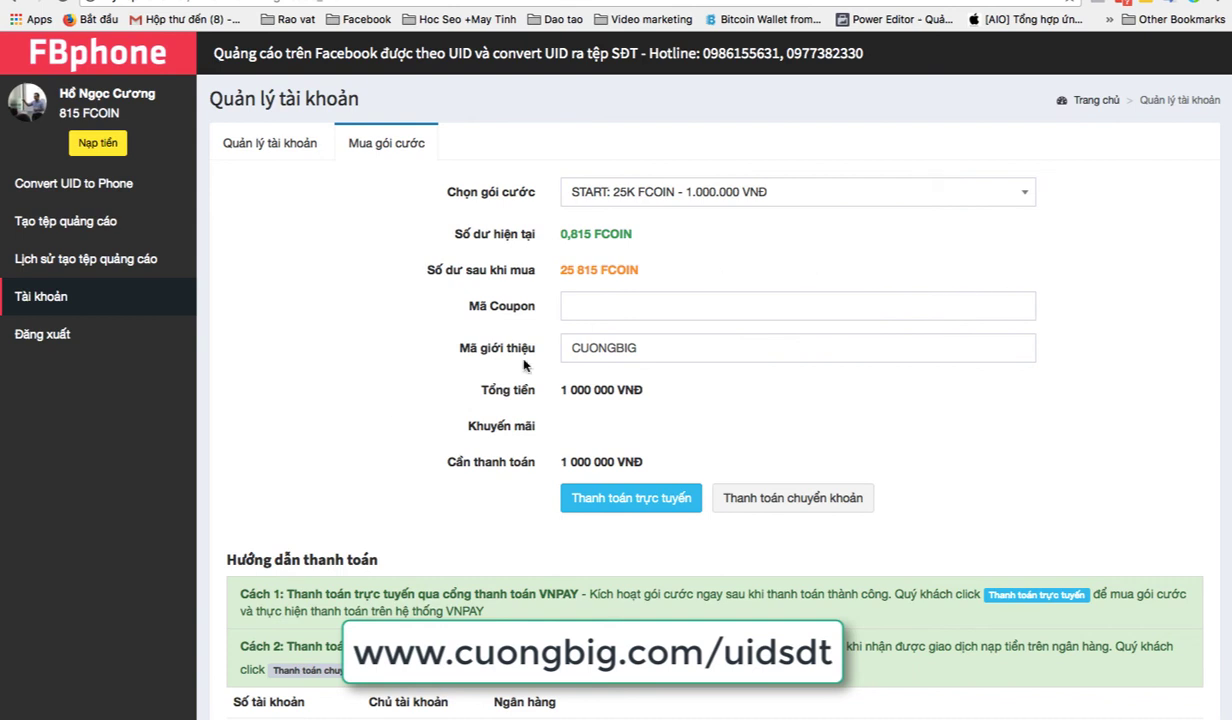
Step: Apply coupon CUONGBIG and submit the order via Thanh toán trực tuyến
click(599, 304)
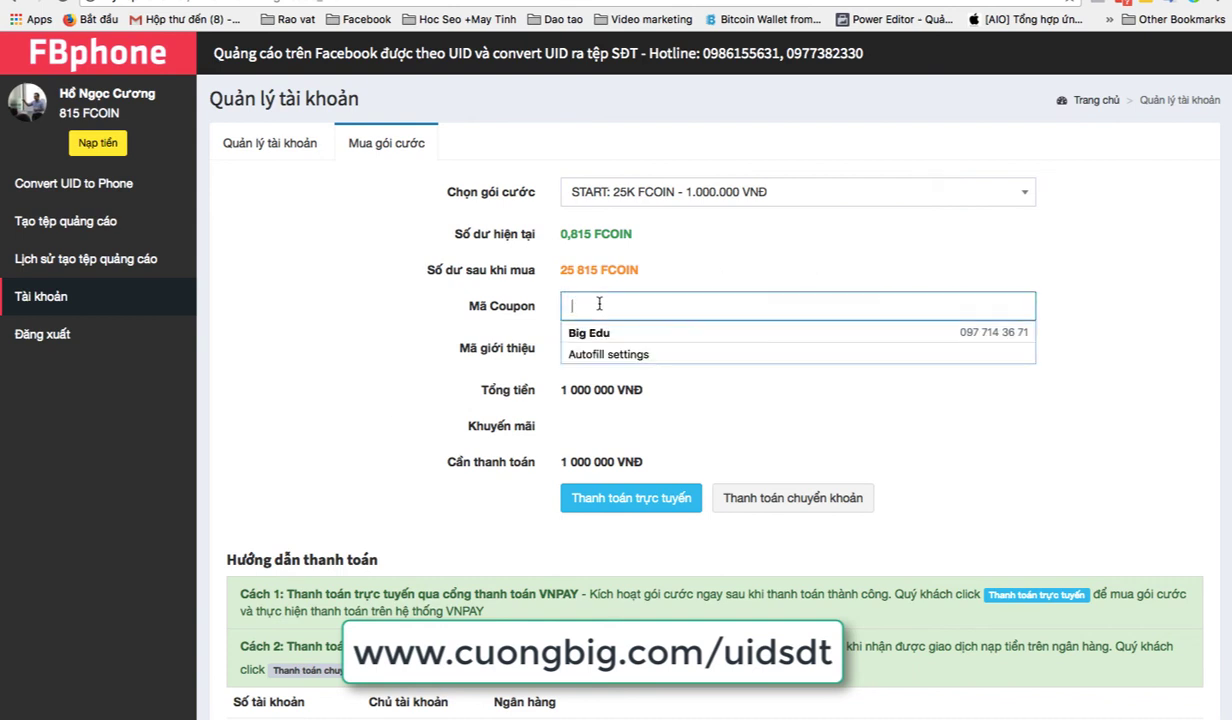
text(cuongbig)
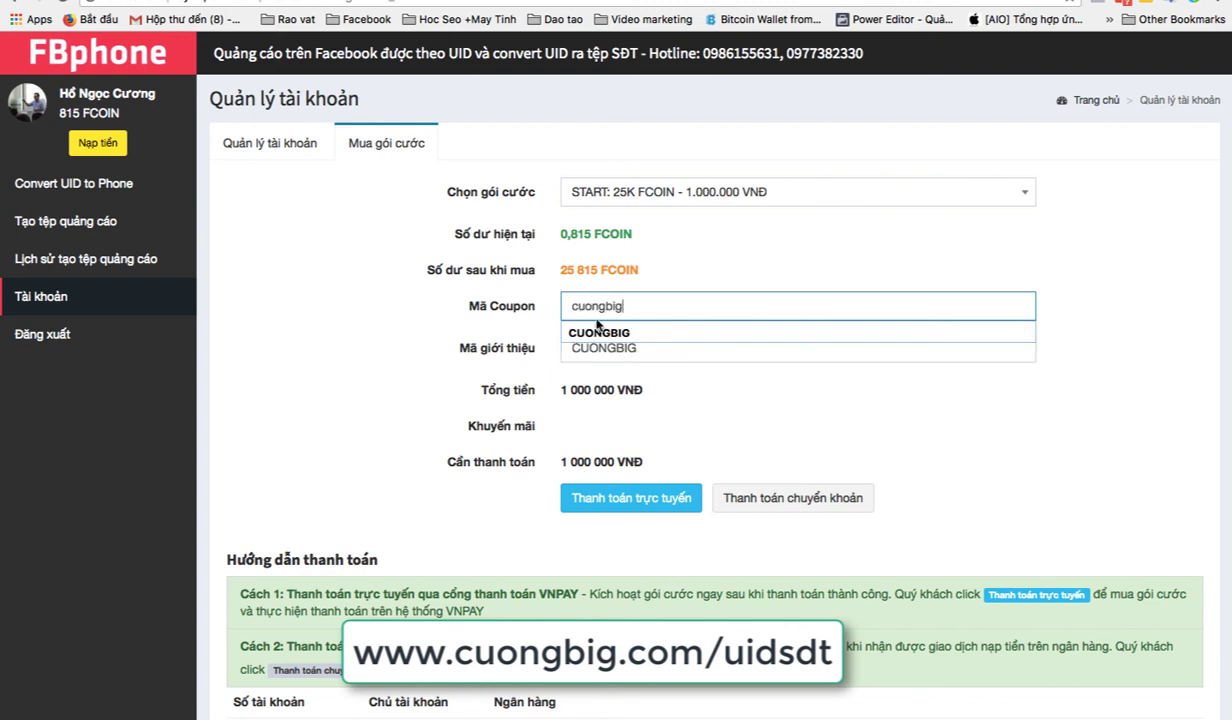
key(Down)
key(Return)
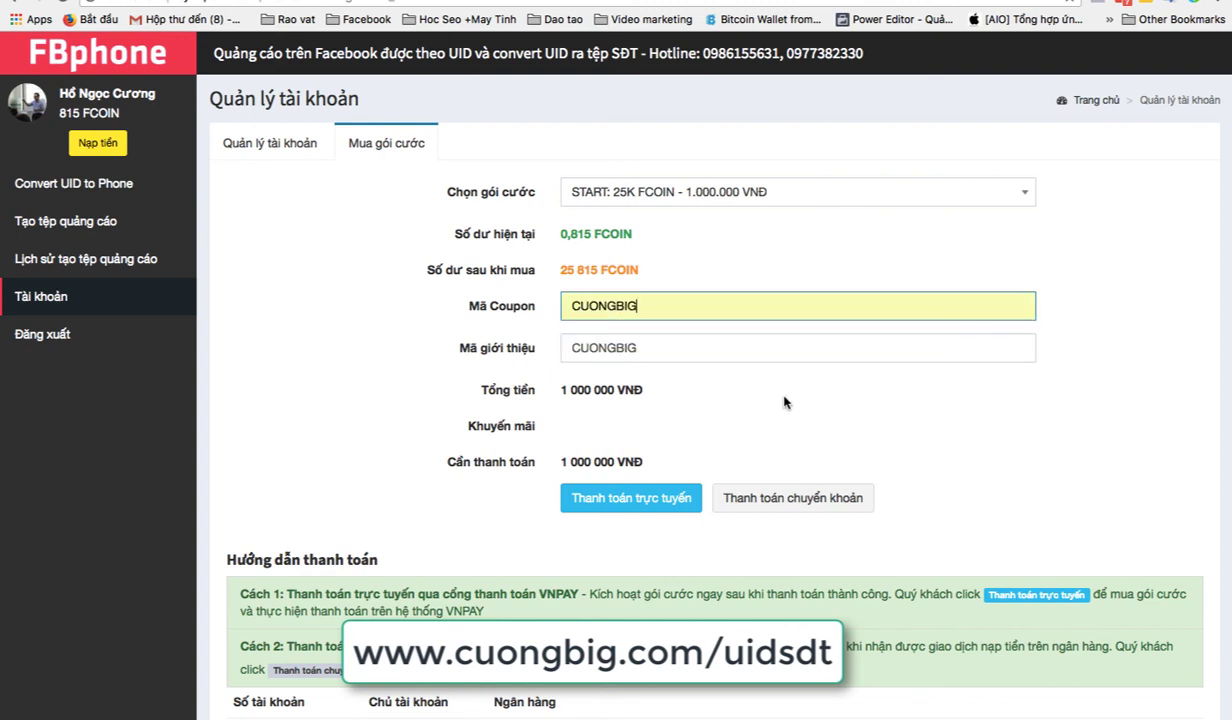
click(628, 497)
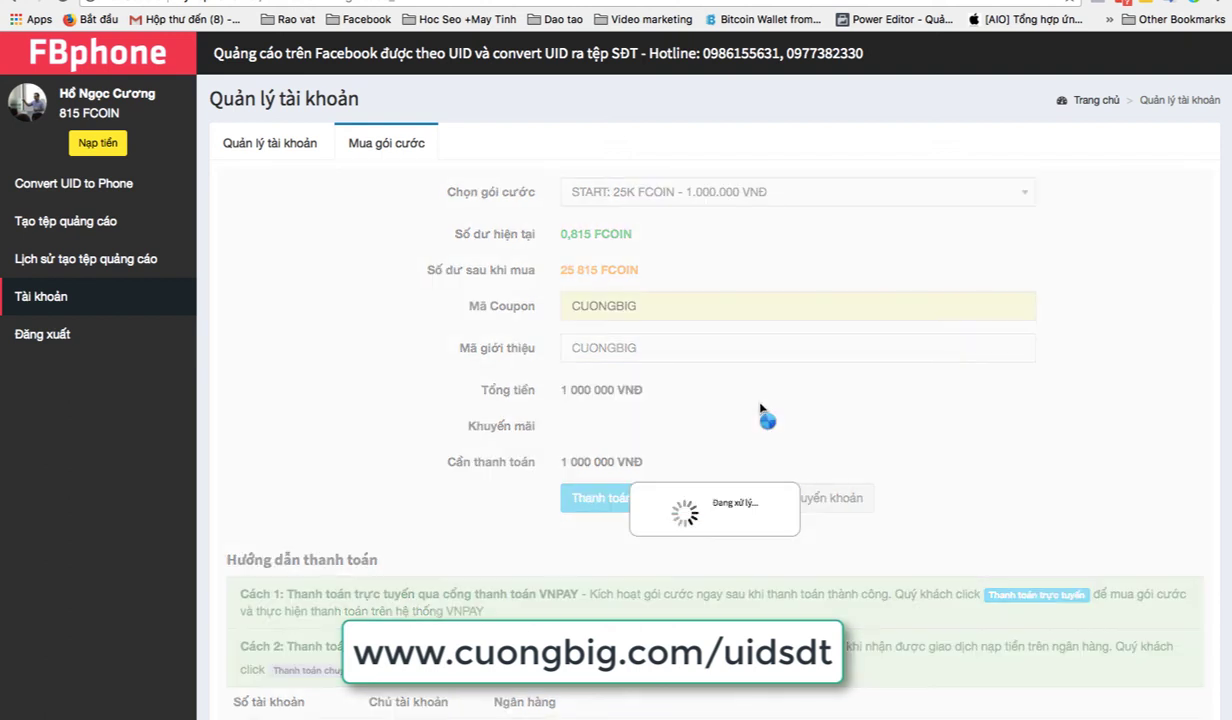